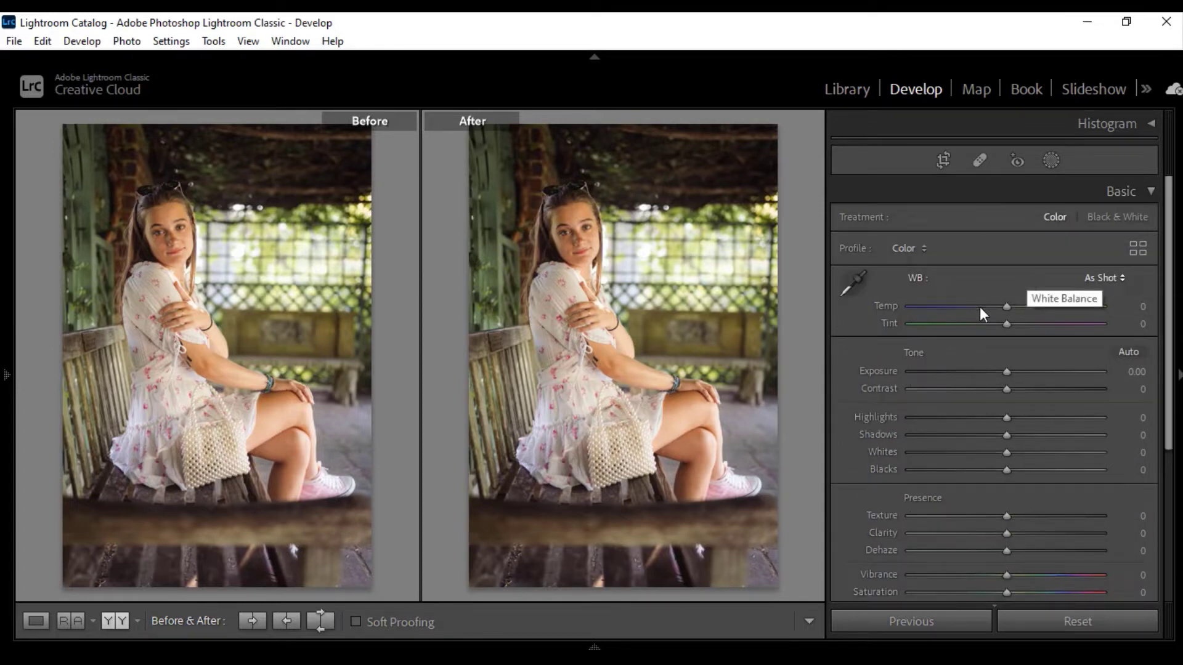
Cool the white balance to Temp −10 and Tint −17, and set the exposure to +0.50
{"action": "left_click_drag", "start_coordinate": [1005, 304], "coordinate": [991, 324]}
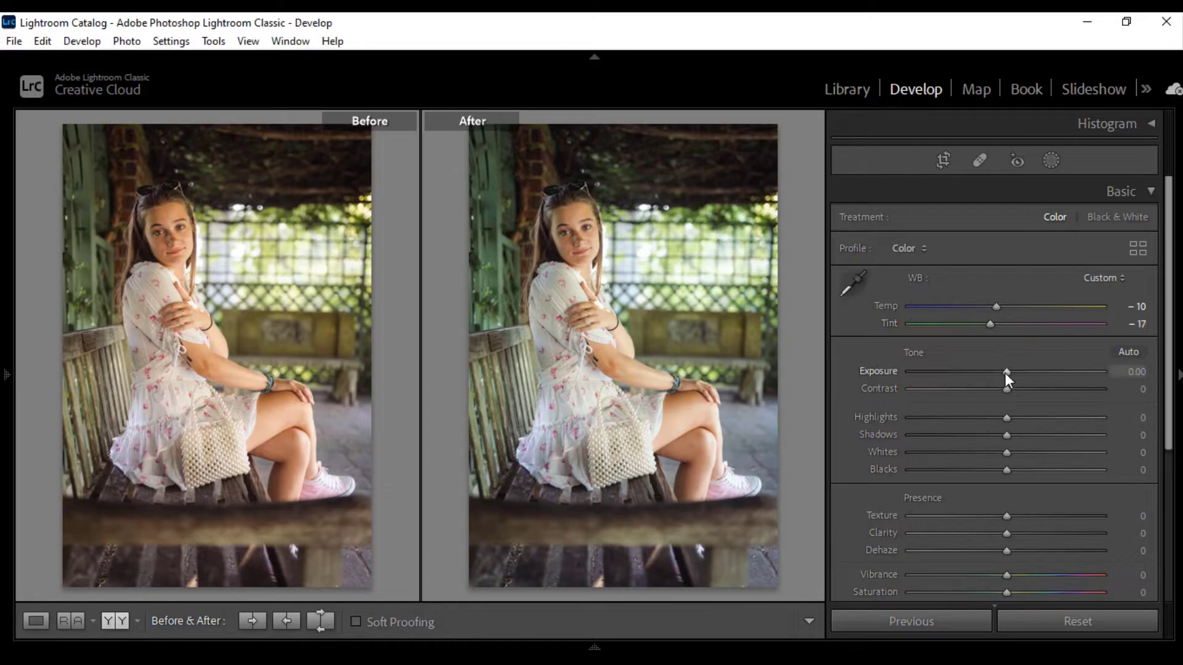
{"action": "left_click_drag", "start_coordinate": [1005, 372], "coordinate": [1015, 372]}
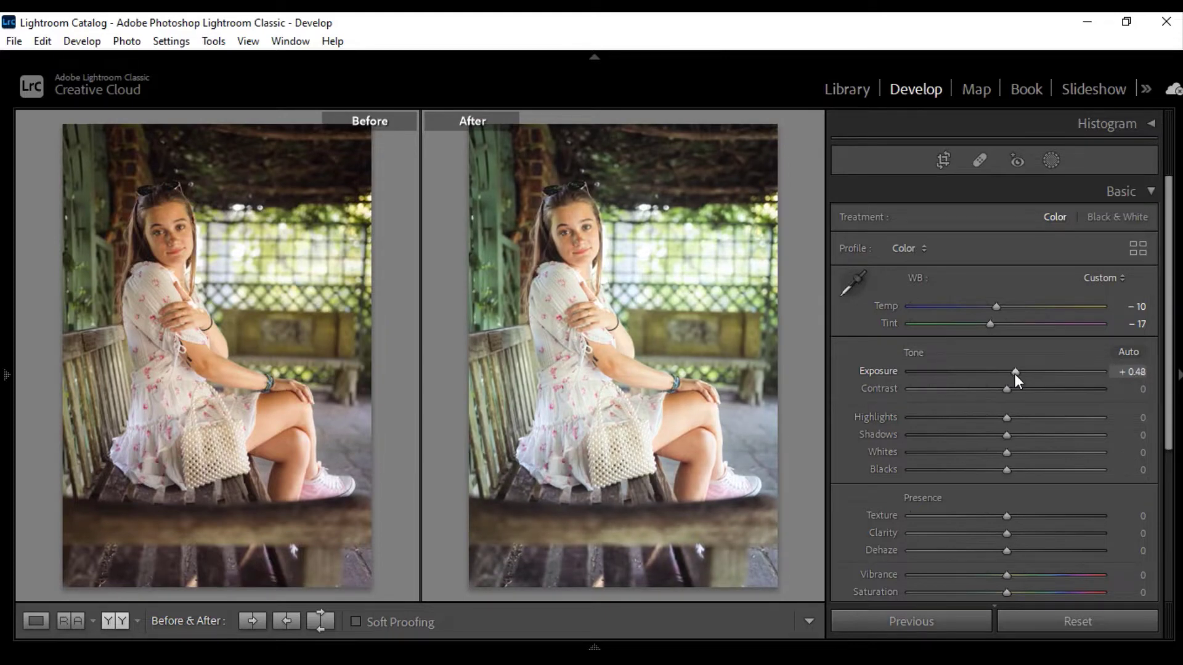
{"action": "left_click", "coordinate": [1141, 377]}
{"action": "type", "text": "0."}
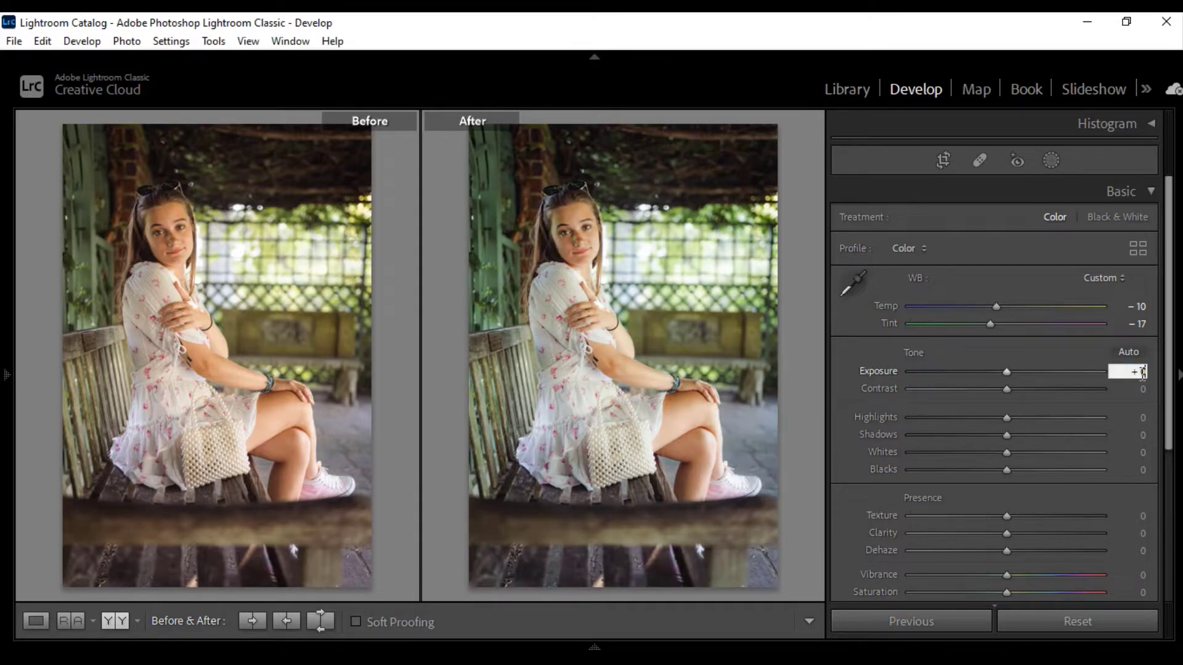
{"action": "type", "text": "50"}
{"action": "key", "text": "Return"}
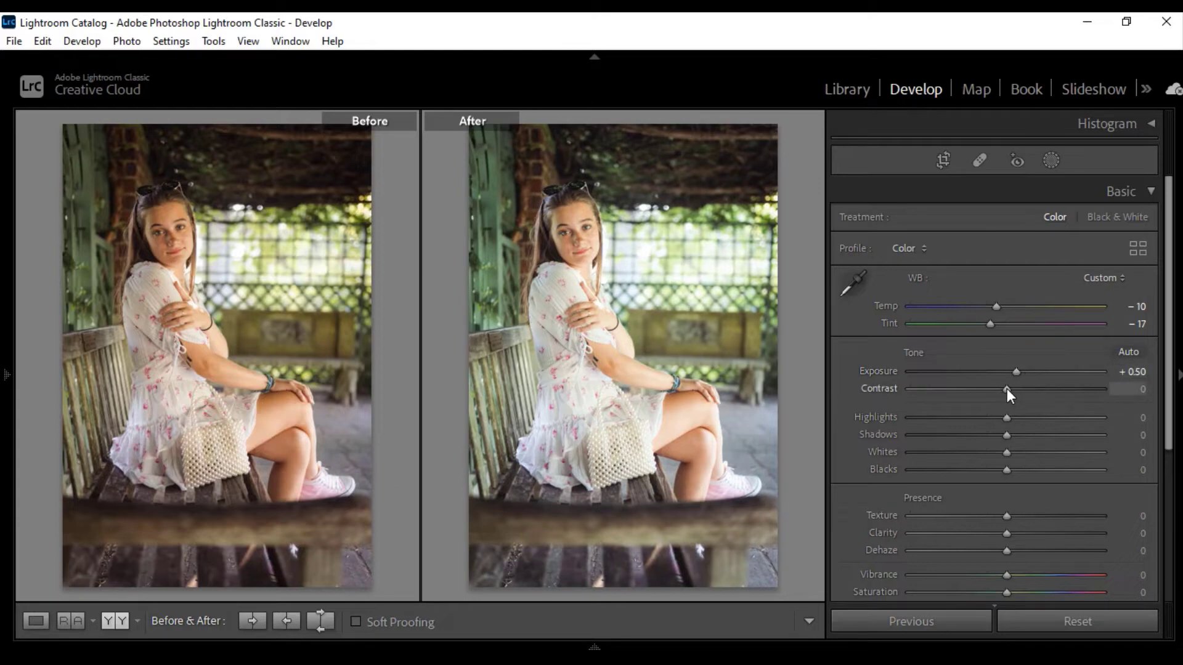
Adjust the tone with Contrast +10, Highlights +28, Shadows −31, Whites −14 and Blacks −43
{"action": "left_click_drag", "start_coordinate": [1009, 389], "coordinate": [1016, 389]}
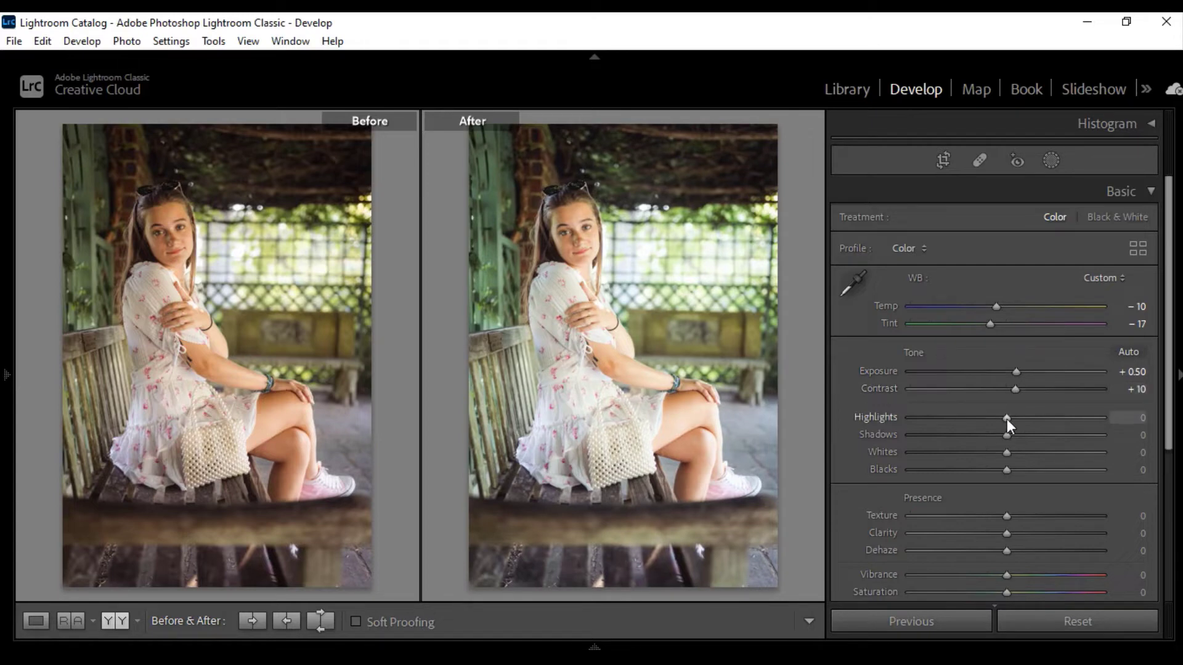
{"action": "left_click_drag", "start_coordinate": [1007, 419], "coordinate": [1032, 419]}
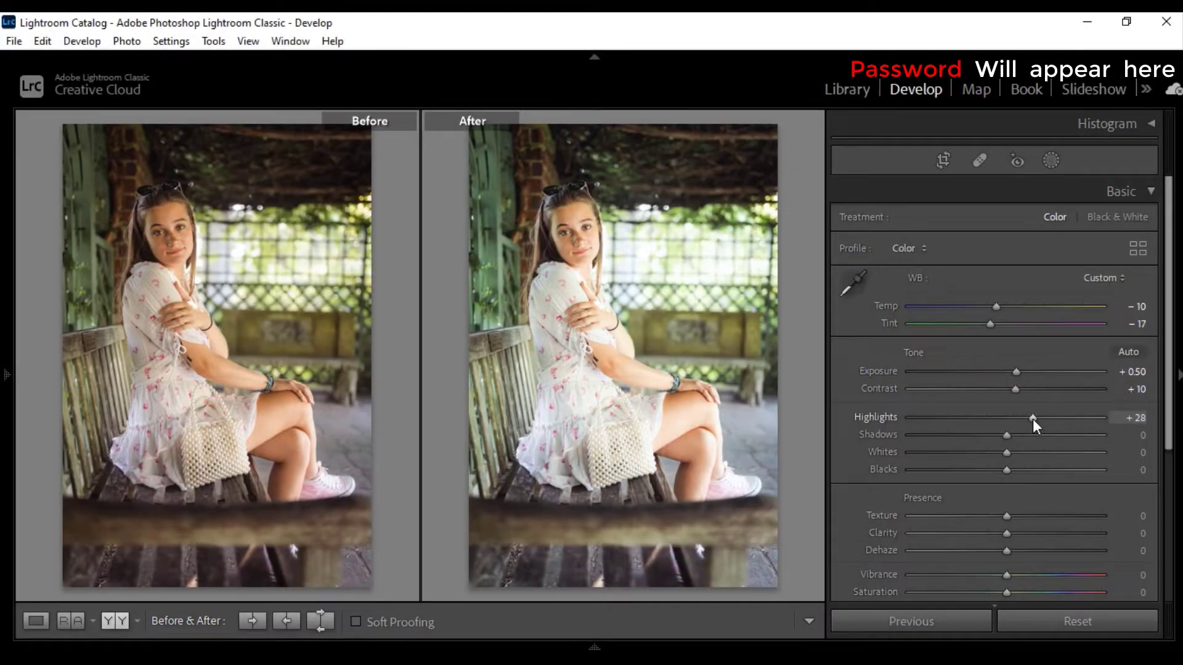
{"action": "left_click_drag", "start_coordinate": [1005, 435], "coordinate": [974, 435]}
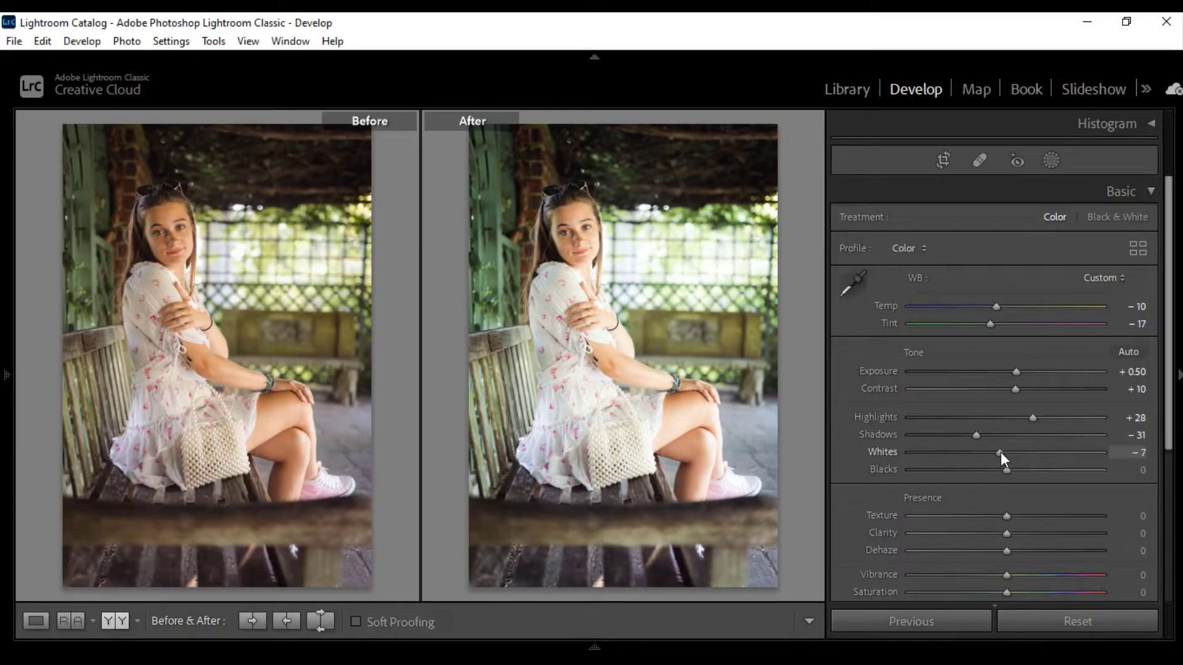
{"action": "left_click_drag", "start_coordinate": [1001, 457], "coordinate": [1000, 456]}
{"action": "left_click_drag", "start_coordinate": [1006, 470], "coordinate": [966, 470]}
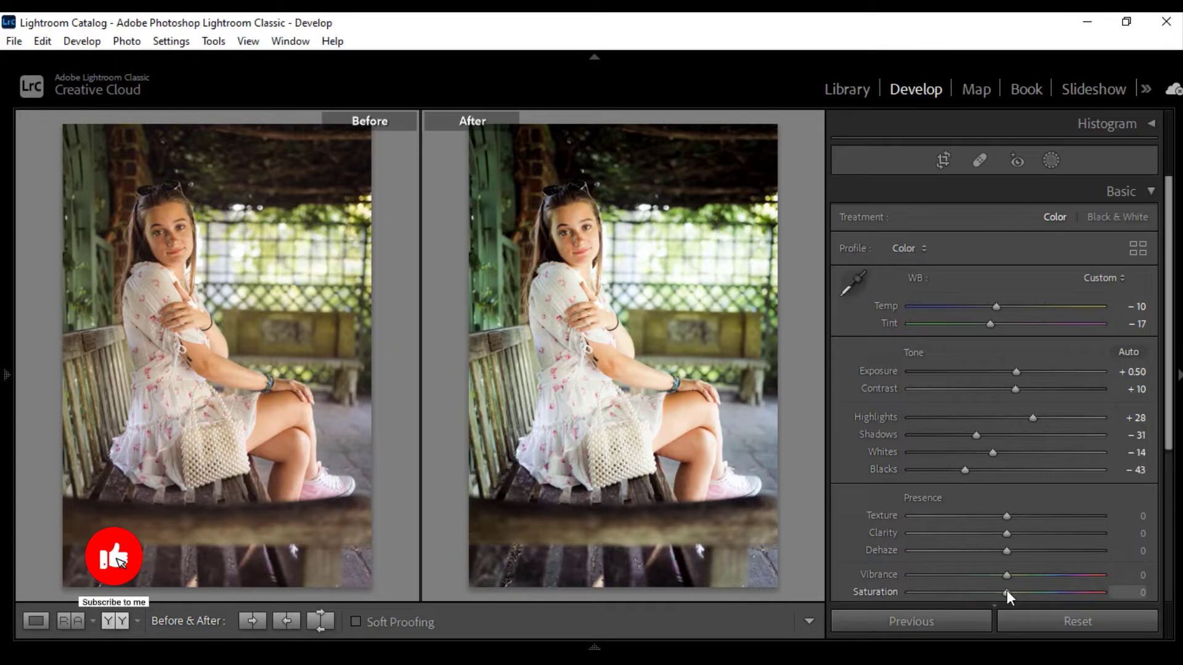
Increase the photo's overall saturation to +25 and finish the basic adjustments
{"action": "left_click_drag", "start_coordinate": [1007, 592], "coordinate": [1029, 589]}
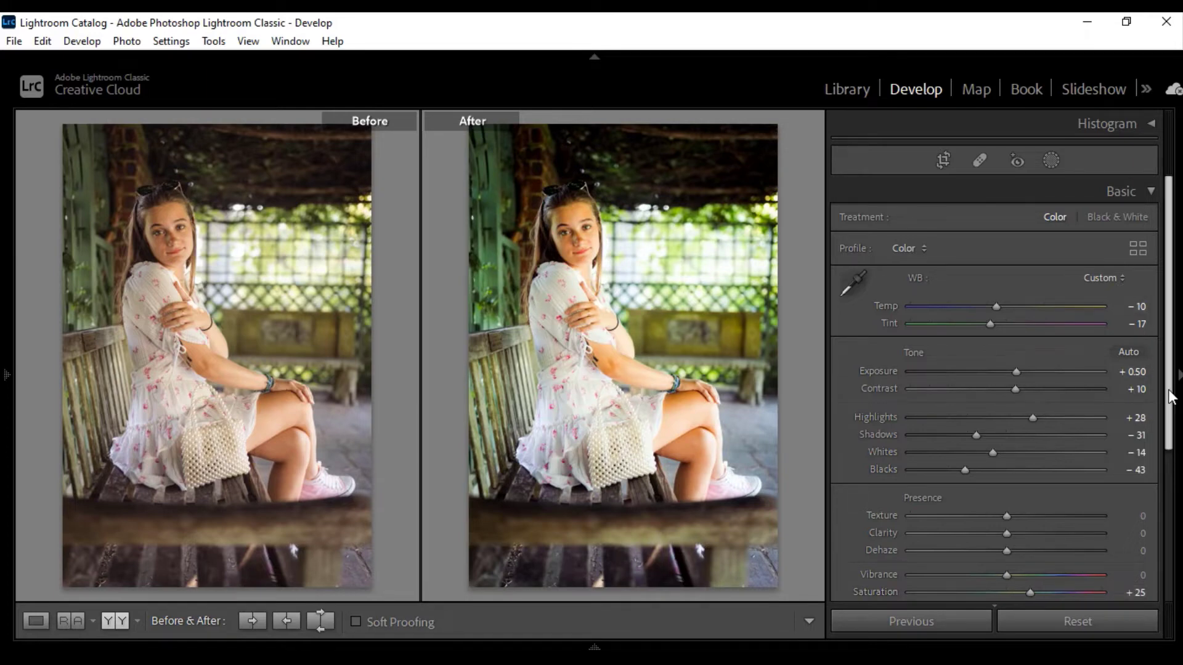
{"action": "scroll", "coordinate": [1164, 394], "scroll_direction": "down", "scroll_amount": 3}
{"action": "scroll", "coordinate": [1169, 414], "scroll_direction": "up", "scroll_amount": 3}
{"action": "left_click", "coordinate": [1151, 192]}
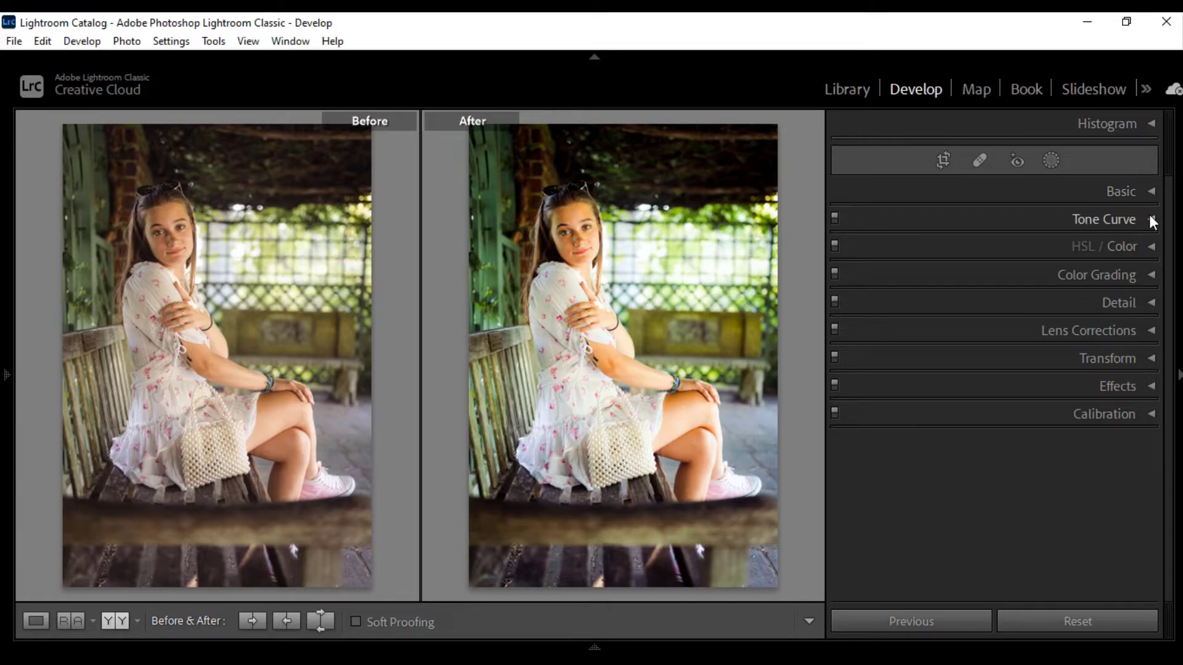
Lower the main tone curve's midpoint to input 139, output 117, and pull the blue channel curve down at input 198, output 187
{"action": "left_click", "coordinate": [1147, 217]}
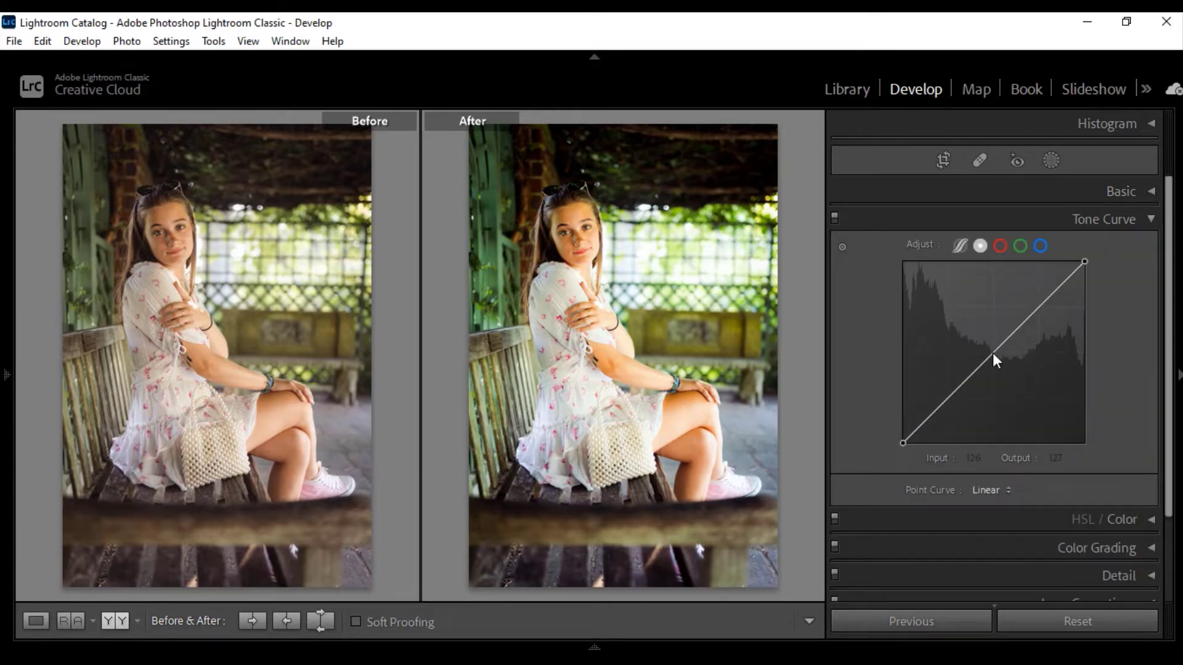
{"action": "left_click_drag", "start_coordinate": [999, 357], "coordinate": [1003, 360]}
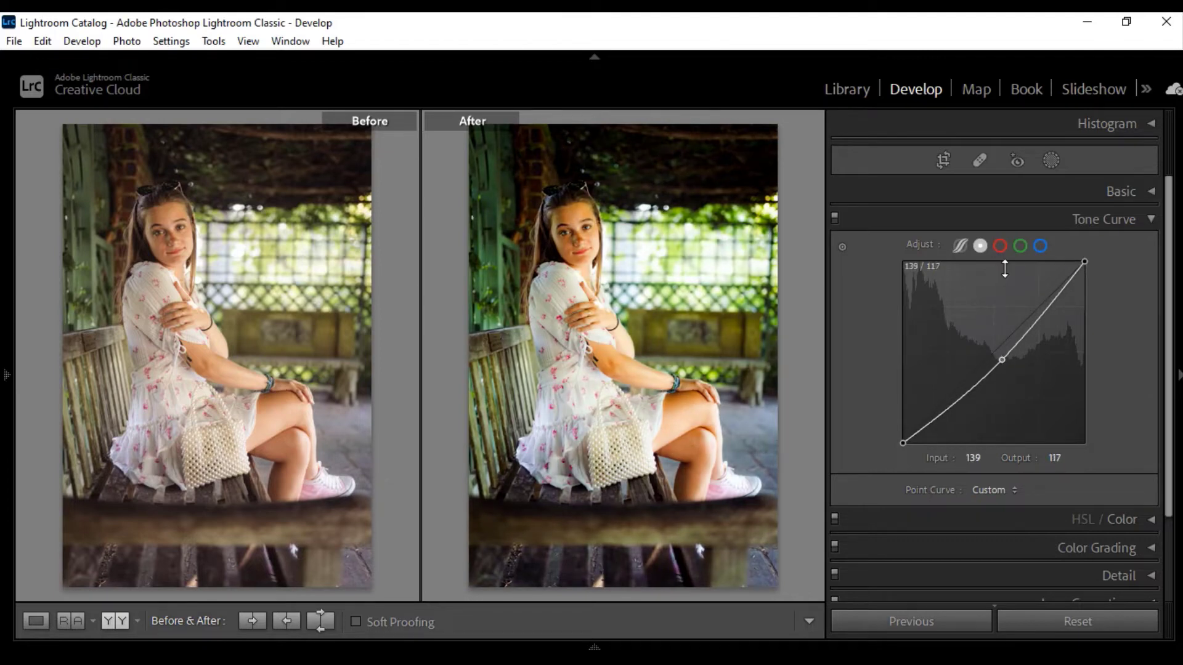
{"action": "left_click", "coordinate": [1021, 246]}
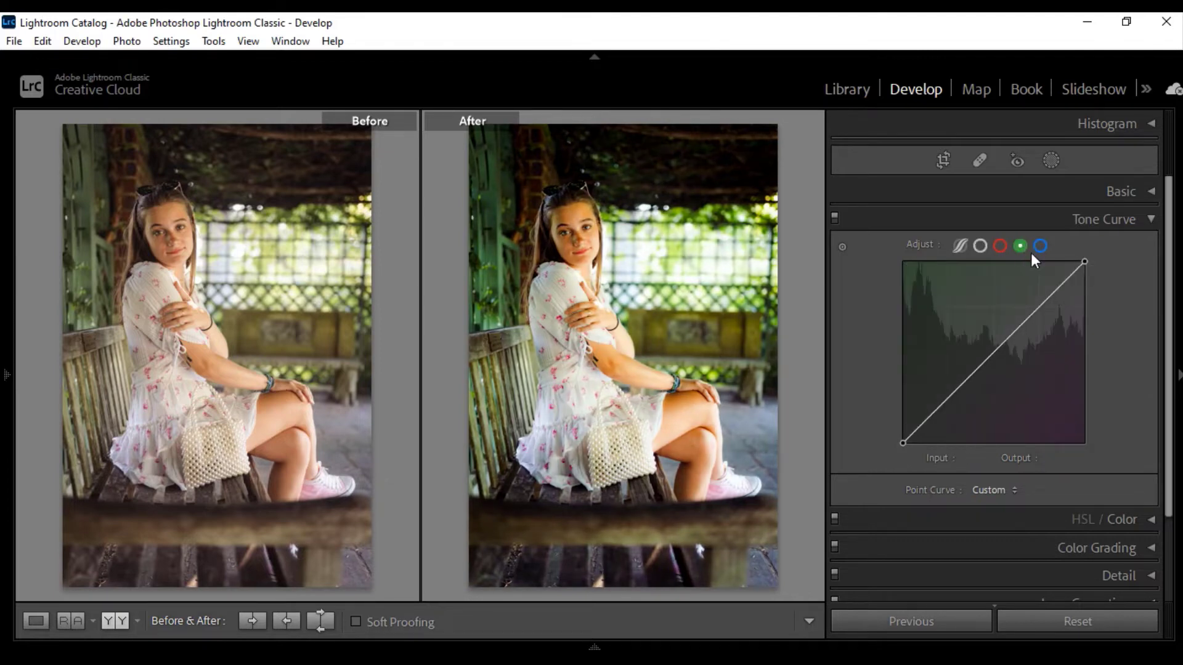
{"action": "left_click", "coordinate": [1039, 249]}
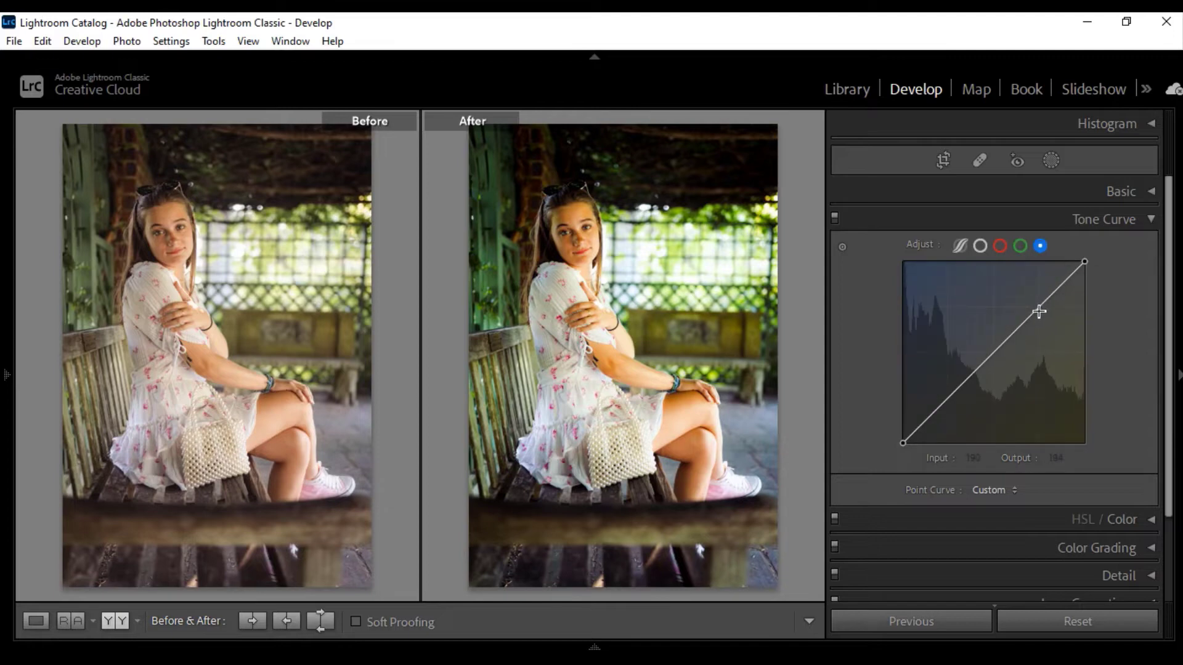
{"action": "left_click_drag", "start_coordinate": [1041, 309], "coordinate": [1045, 310]}
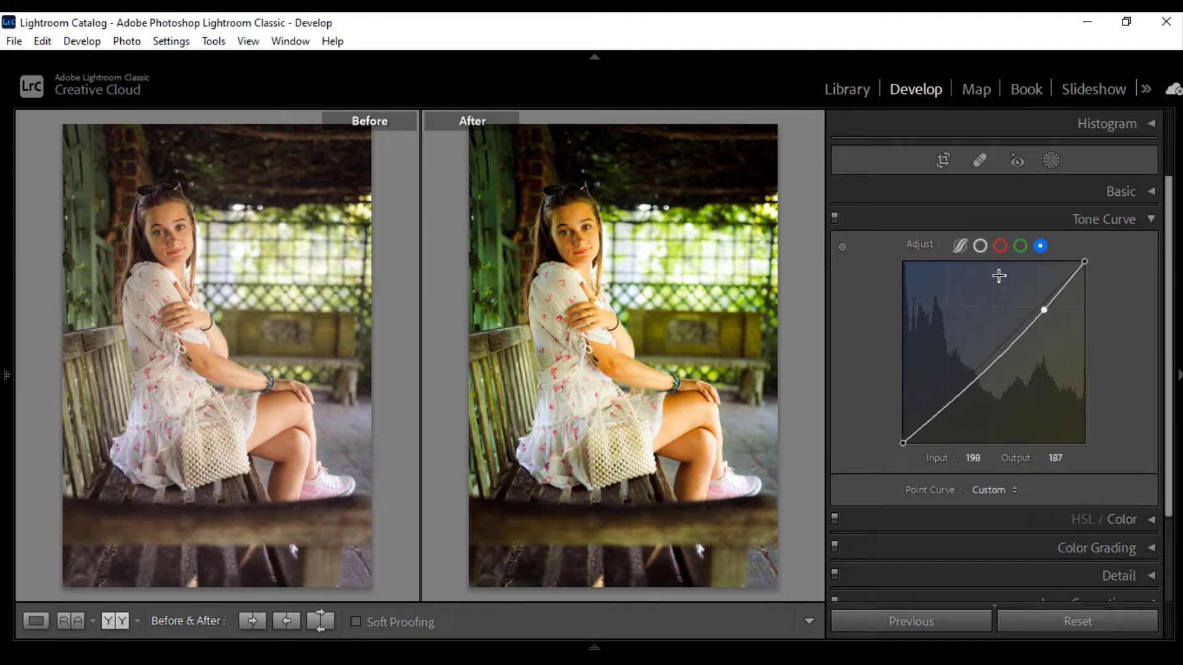
{"action": "left_click", "coordinate": [1151, 220]}
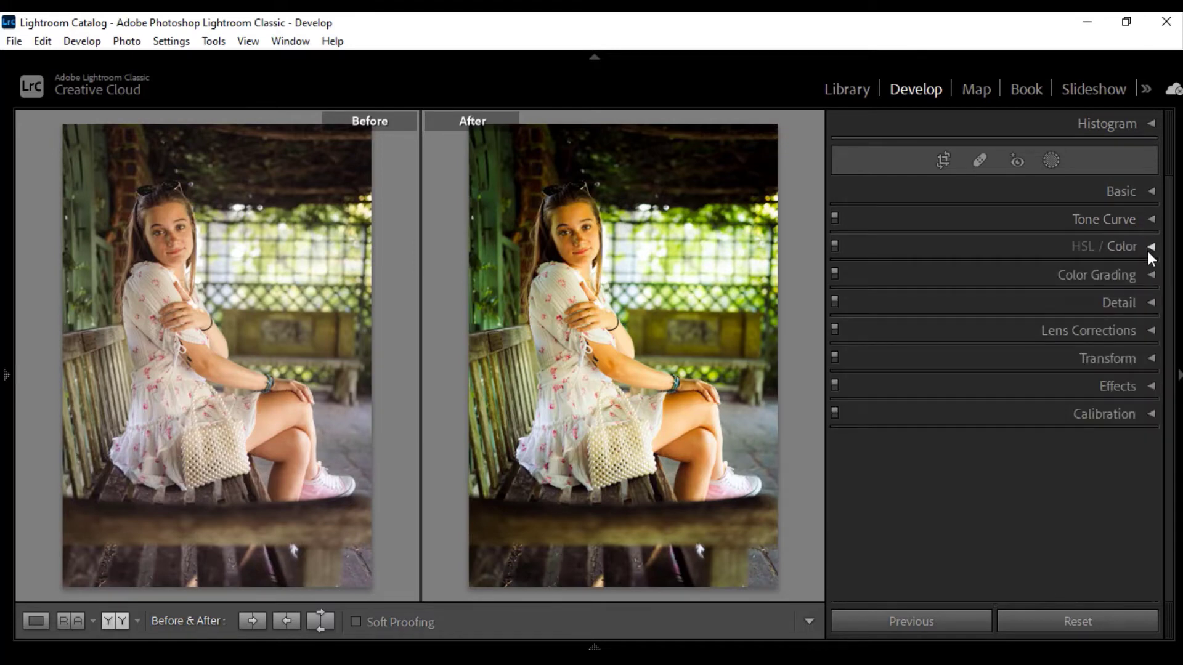
In the color mixer, shift the red hue slightly negative and set the orange hue to −7
{"action": "left_click", "coordinate": [1151, 247]}
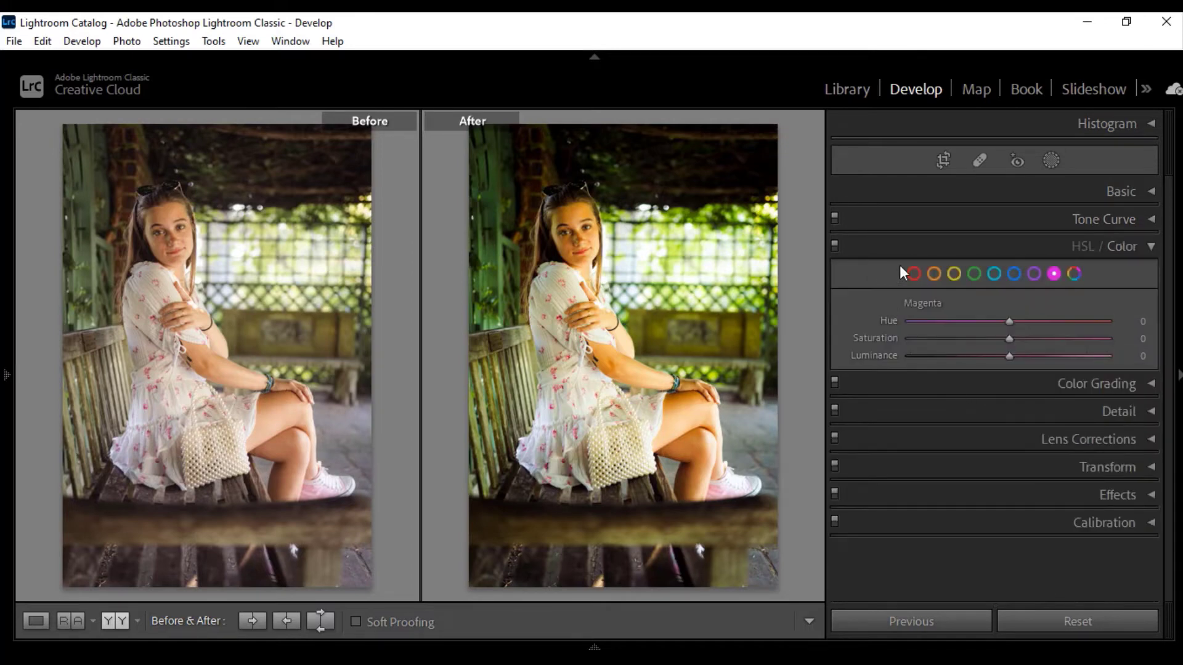
{"action": "left_click", "coordinate": [913, 273]}
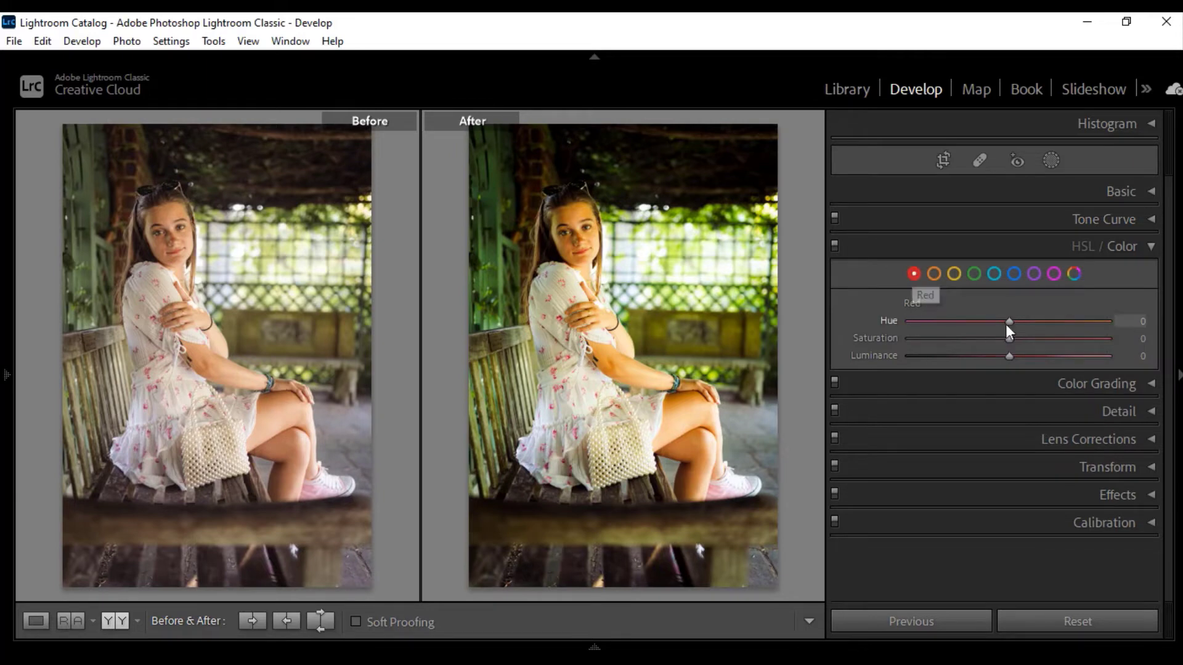
{"action": "mouse_move", "coordinate": [1008, 322]}
{"action": "left_mouse_down"}
{"action": "mouse_move", "coordinate": [1022, 322]}
{"action": "mouse_move", "coordinate": [993, 330]}
{"action": "left_mouse_up"}
{"action": "left_click", "coordinate": [933, 274]}
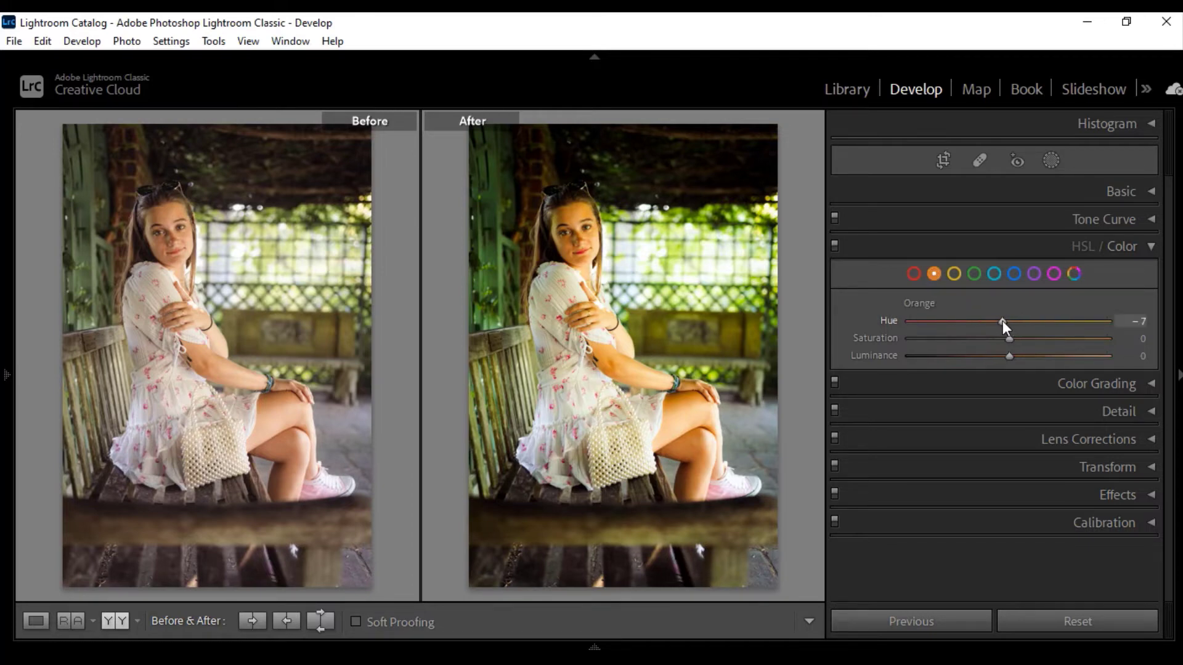
Raise the green hue in the color mixer to shift the foliage toward a cooler green
{"action": "left_click", "coordinate": [955, 271]}
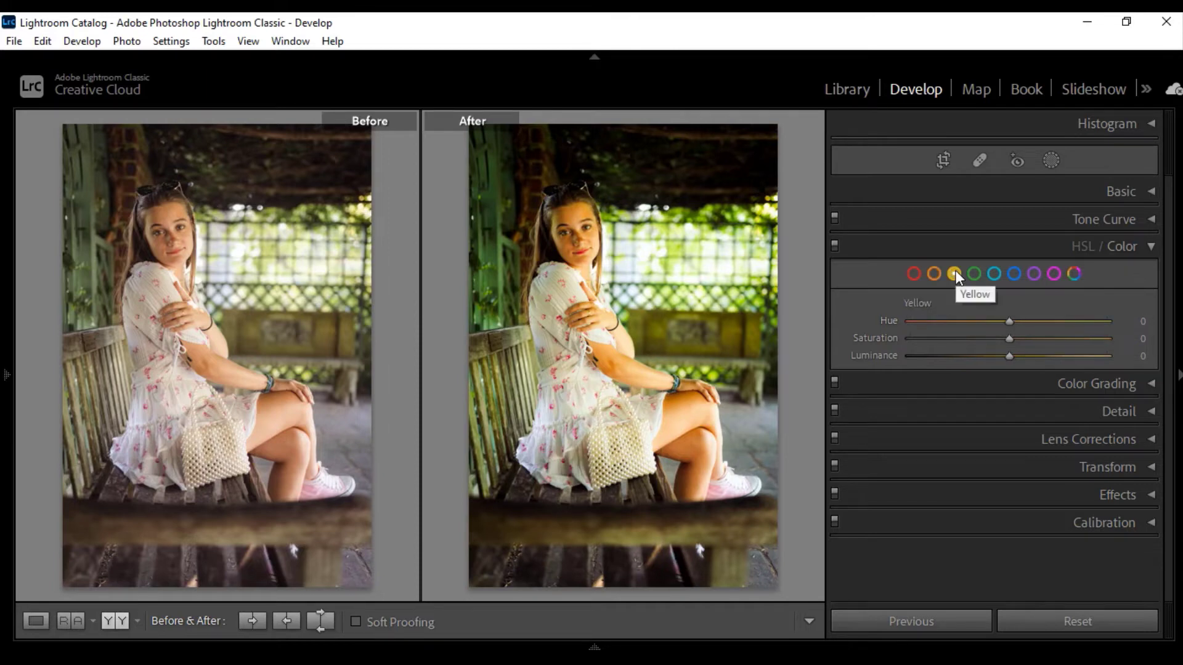
{"action": "left_click", "coordinate": [974, 271]}
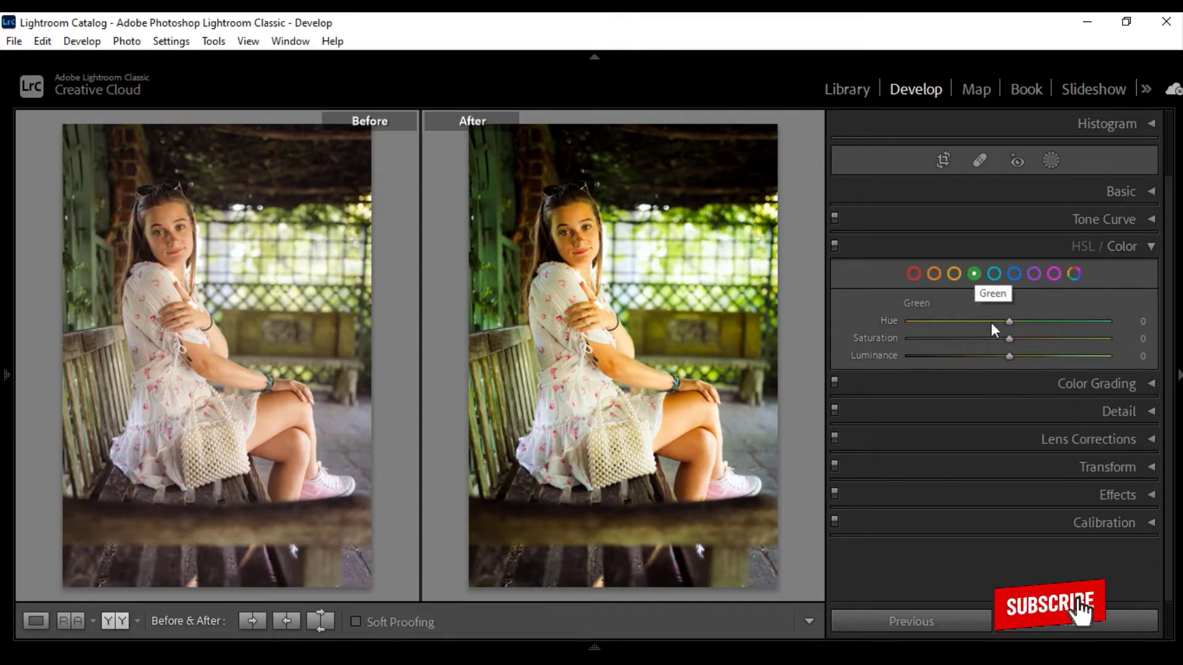
{"action": "left_click_drag", "start_coordinate": [1010, 321], "coordinate": [1026, 322]}
Set the blue hue to +20 in the color mixer and nudge the purple hue slightly
{"action": "left_click", "coordinate": [995, 273]}
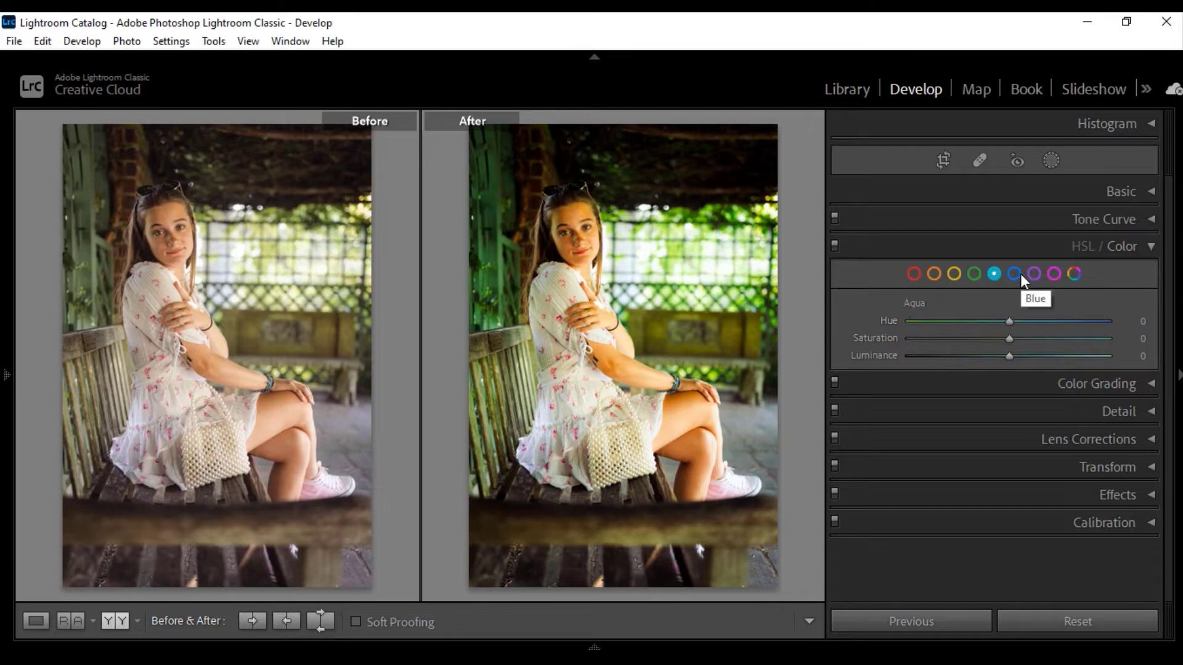
{"action": "left_click", "coordinate": [1020, 274]}
{"action": "left_click_drag", "start_coordinate": [1010, 321], "coordinate": [1027, 322]}
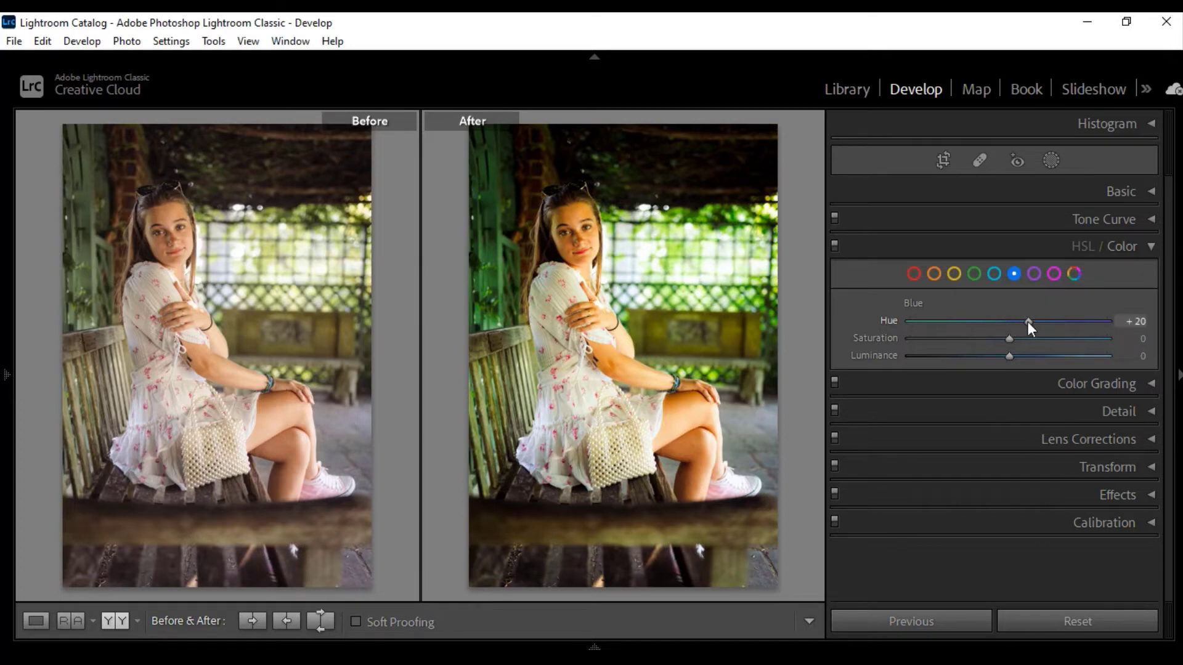
{"action": "left_click", "coordinate": [1037, 276]}
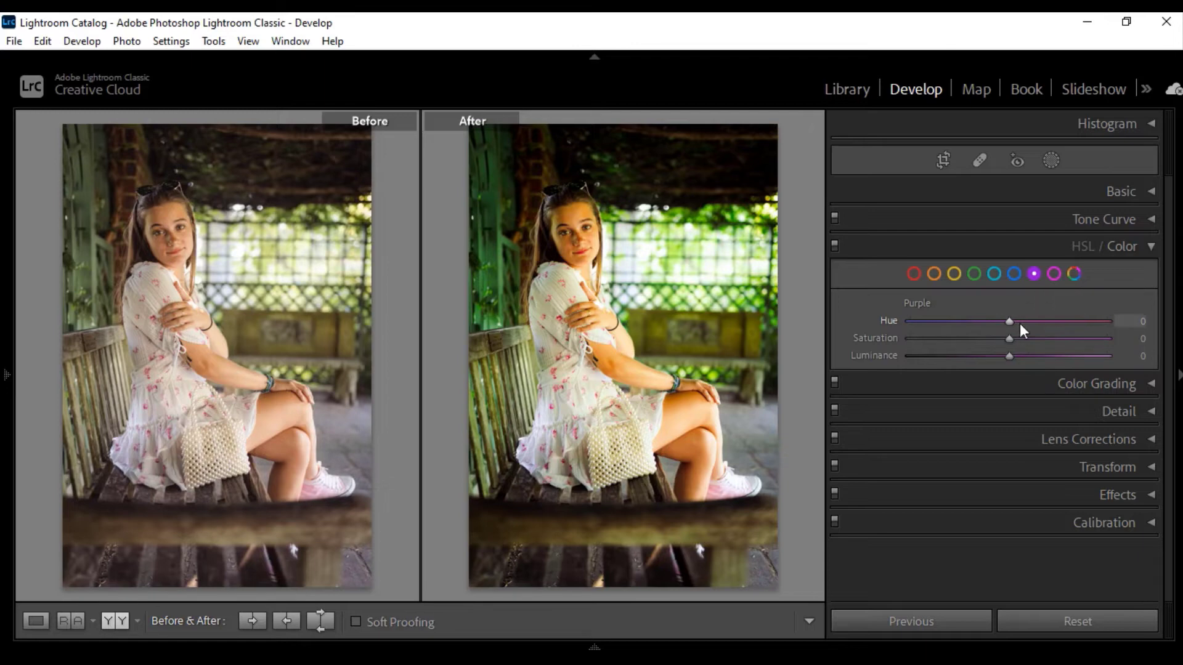
{"action": "left_click_drag", "start_coordinate": [1011, 323], "coordinate": [1012, 323]}
{"action": "left_click", "coordinate": [1148, 249]}
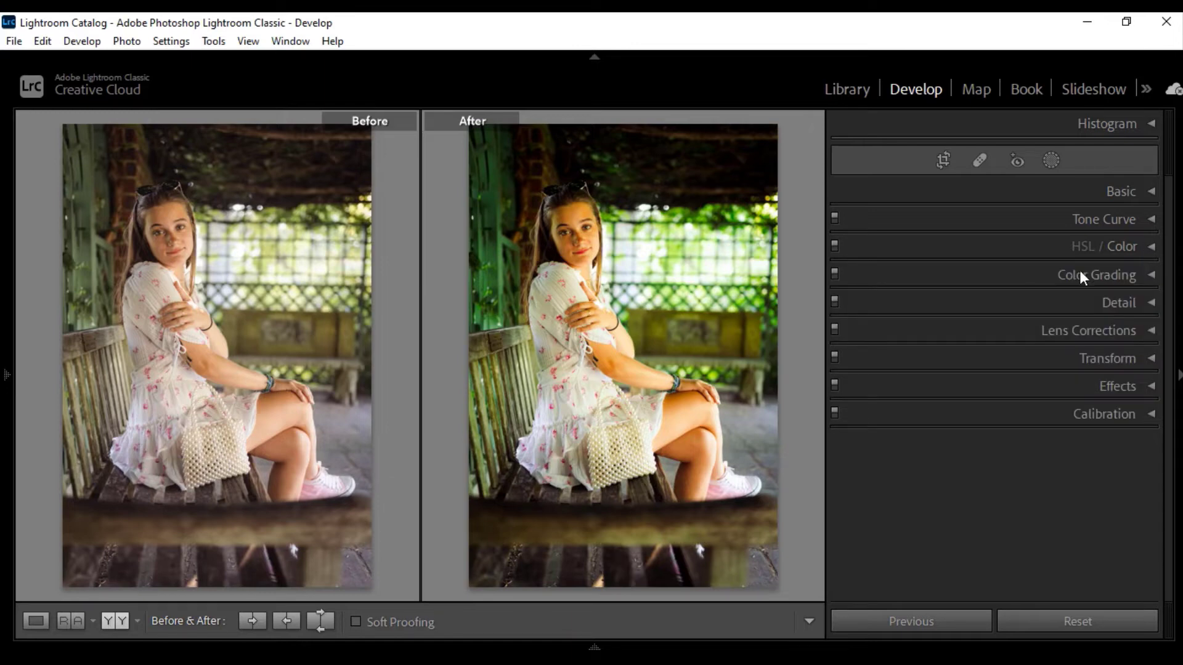
Tint the shadows blue in the color grading with a hue of about 213 and moderate saturation
{"action": "left_click", "coordinate": [1151, 276]}
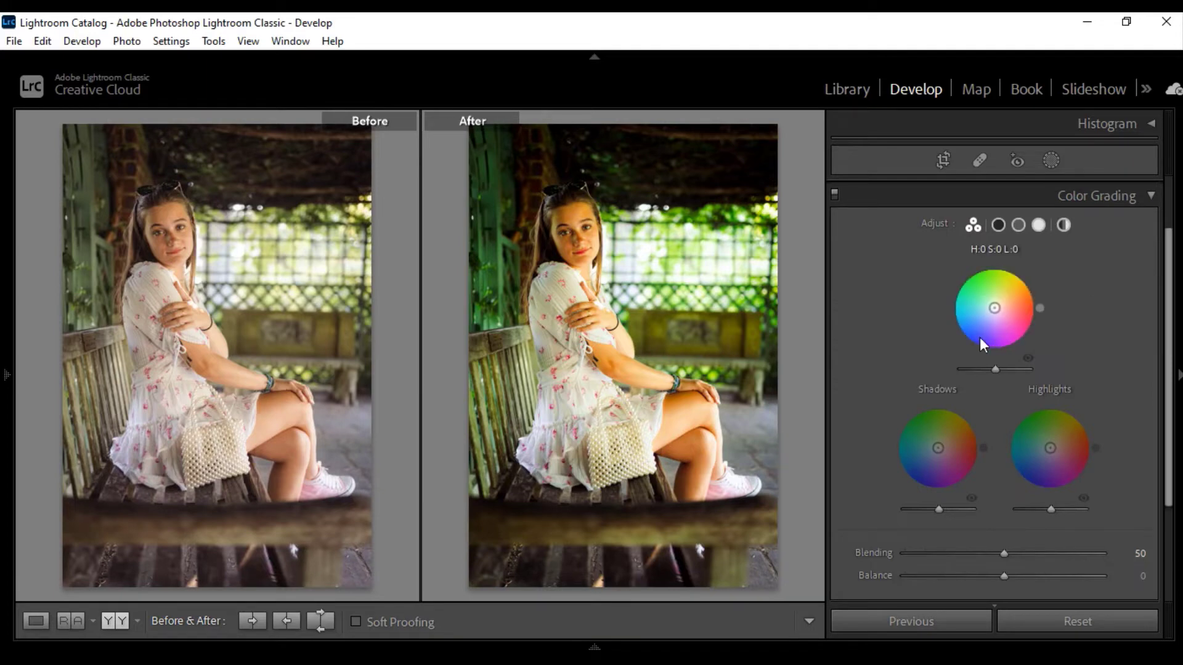
{"action": "left_click", "coordinate": [999, 223]}
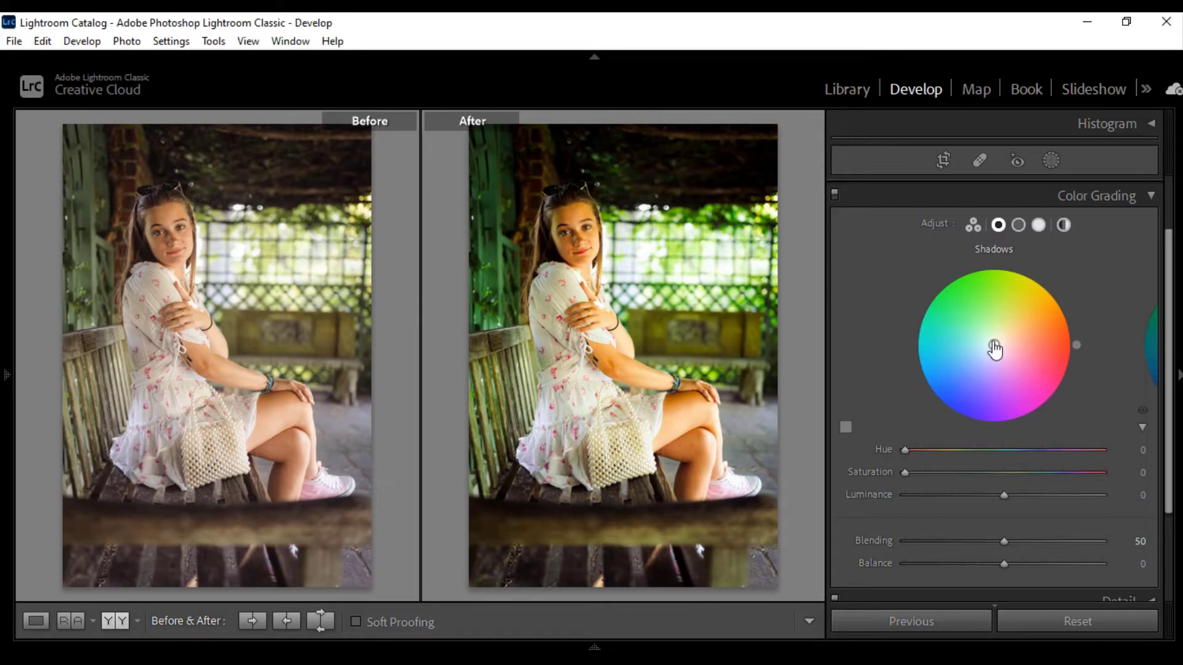
{"action": "mouse_move", "coordinate": [994, 345]}
{"action": "left_mouse_down"}
{"action": "mouse_move", "coordinate": [982, 340]}
{"action": "mouse_move", "coordinate": [982, 354]}
{"action": "left_mouse_up"}
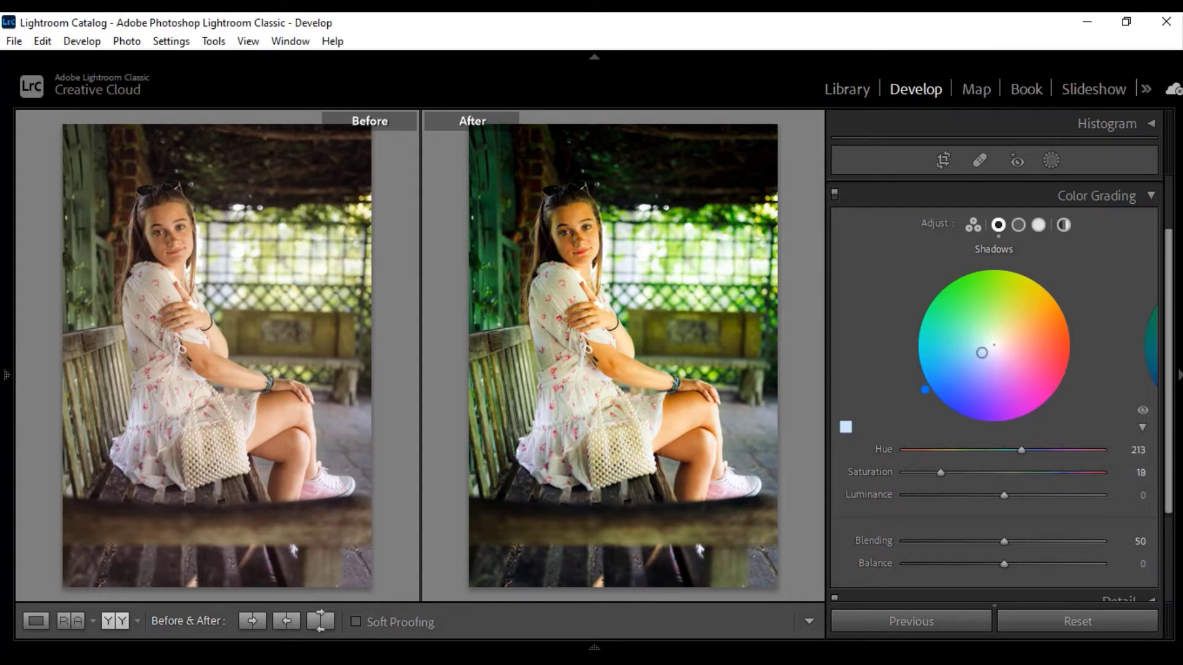
{"action": "left_click", "coordinate": [982, 355]}
{"action": "left_click_drag", "start_coordinate": [982, 354], "coordinate": [974, 358]}
Tint the highlights yellow in the color grading with hue 57 and a saturation of about 45
{"action": "left_click", "coordinate": [1019, 226]}
{"action": "left_click", "coordinate": [1038, 225]}
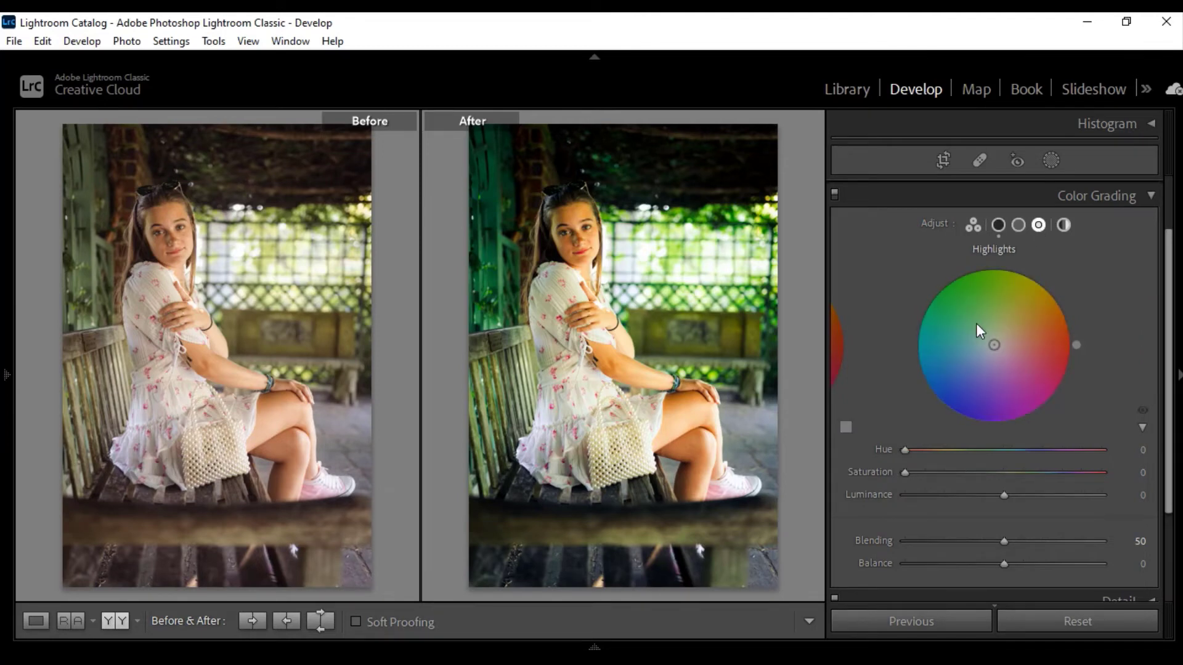
{"action": "left_click_drag", "start_coordinate": [993, 345], "coordinate": [1000, 332]}
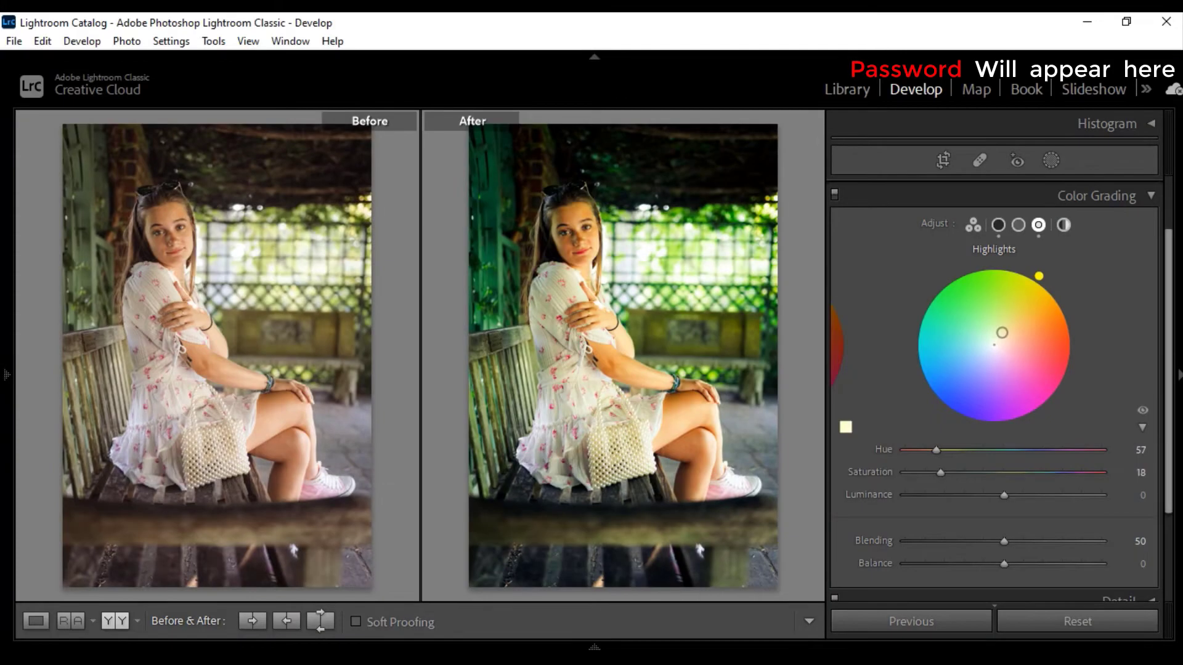
{"action": "left_click_drag", "start_coordinate": [1000, 332], "coordinate": [1001, 333]}
{"action": "key", "text": "shift"}
{"action": "mouse_move", "coordinate": [1003, 338]}
{"action": "left_mouse_down"}
{"action": "mouse_move", "coordinate": [992, 360]}
{"action": "mouse_move", "coordinate": [1010, 319]}
{"action": "left_mouse_up"}
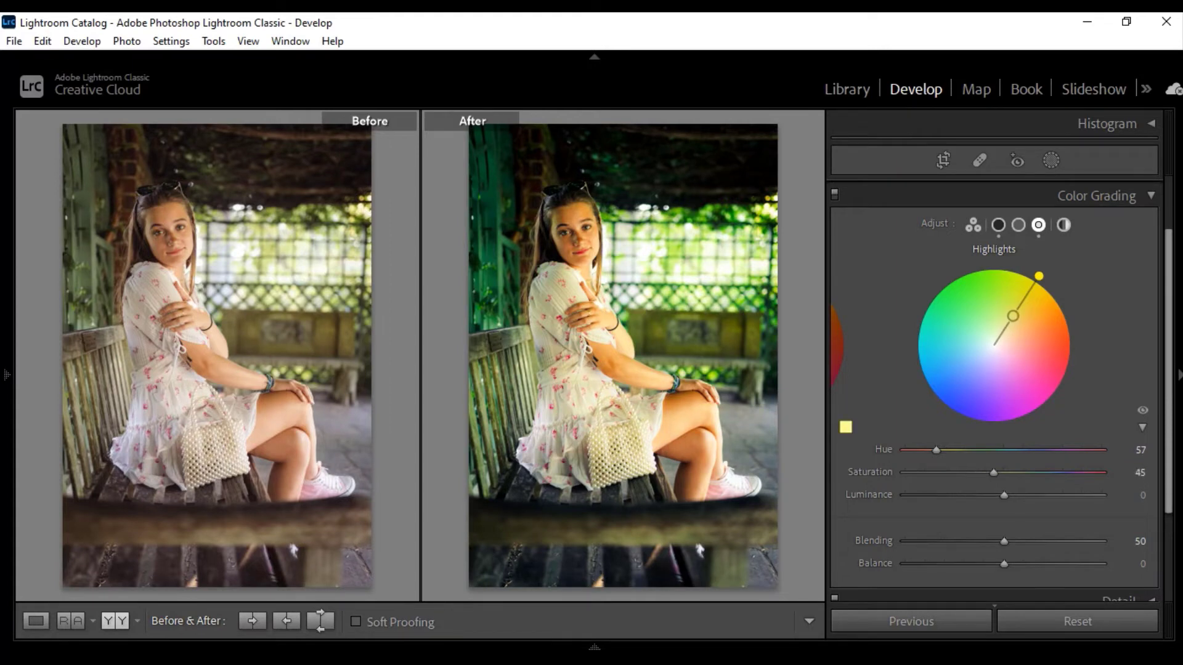
{"action": "left_click_drag", "start_coordinate": [1013, 316], "coordinate": [1013, 318]}
Set the color grading blending to 100 and finish the color grading adjustments
{"action": "left_click", "coordinate": [1066, 225]}
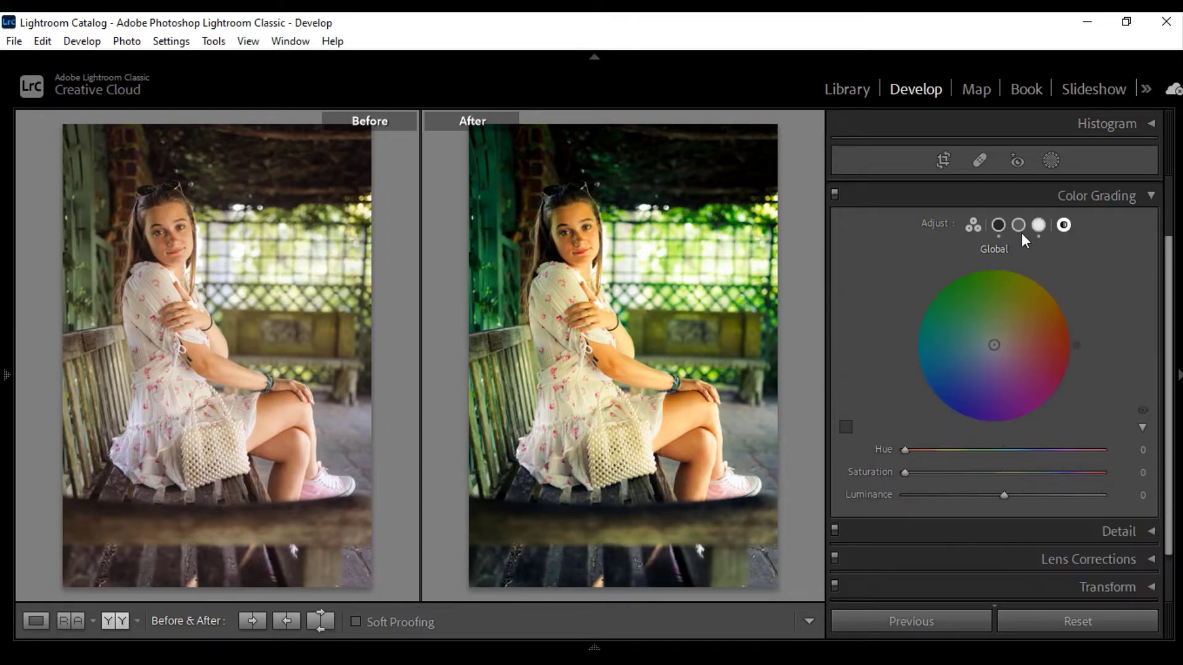
{"action": "left_click", "coordinate": [971, 227]}
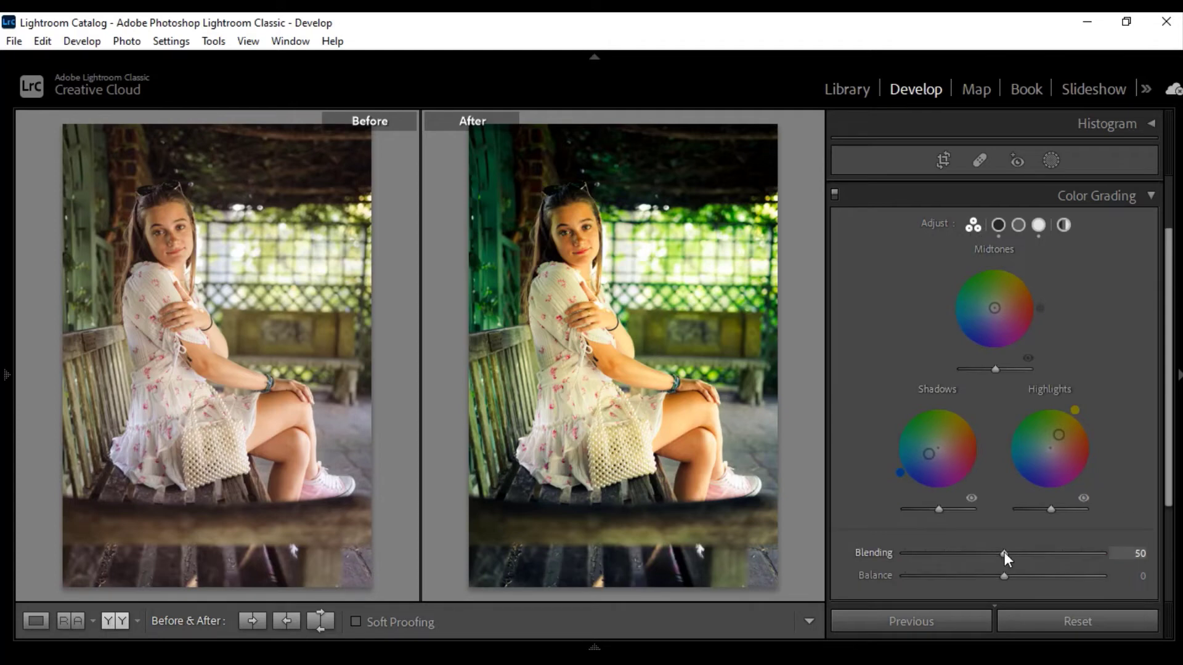
{"action": "left_click_drag", "start_coordinate": [1022, 552], "coordinate": [1137, 557]}
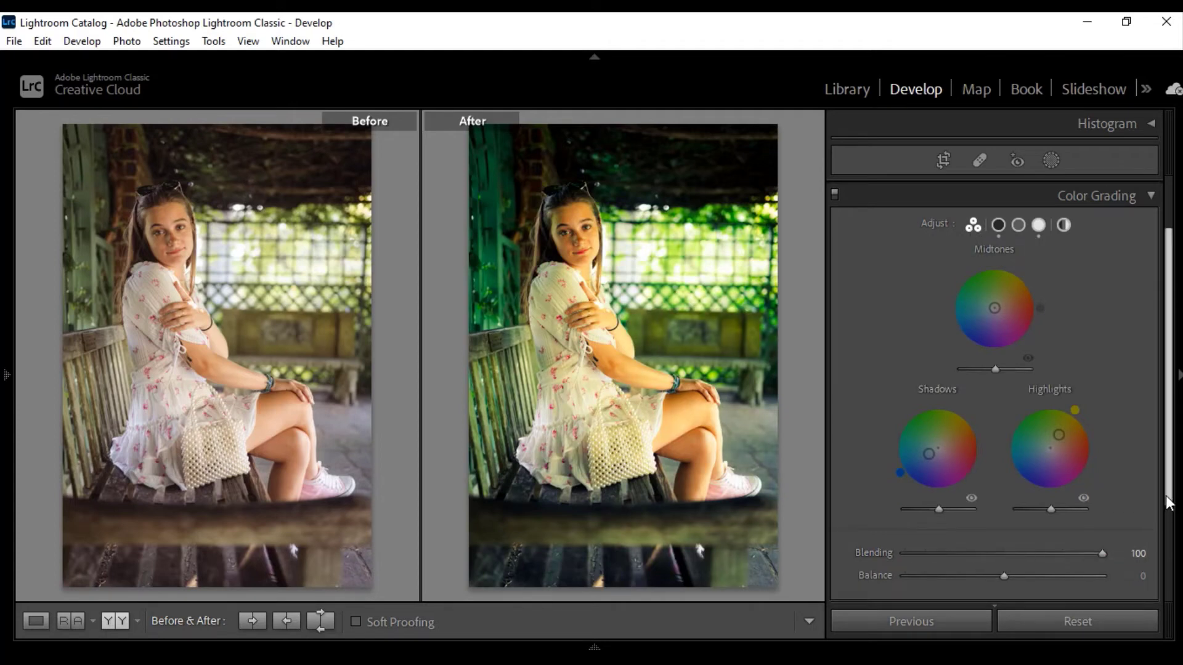
{"action": "left_click", "coordinate": [1151, 193]}
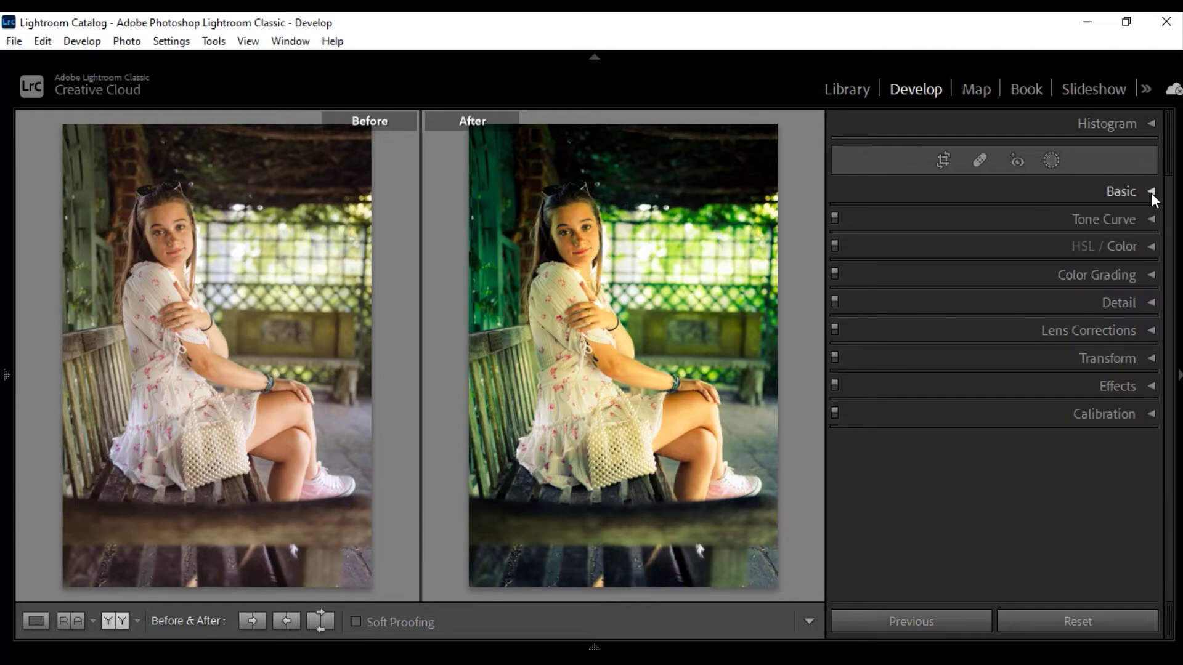
Set the sharpening amount to 20, luminance noise reduction to 35 and color noise reduction to 1
{"action": "left_click", "coordinate": [1150, 303]}
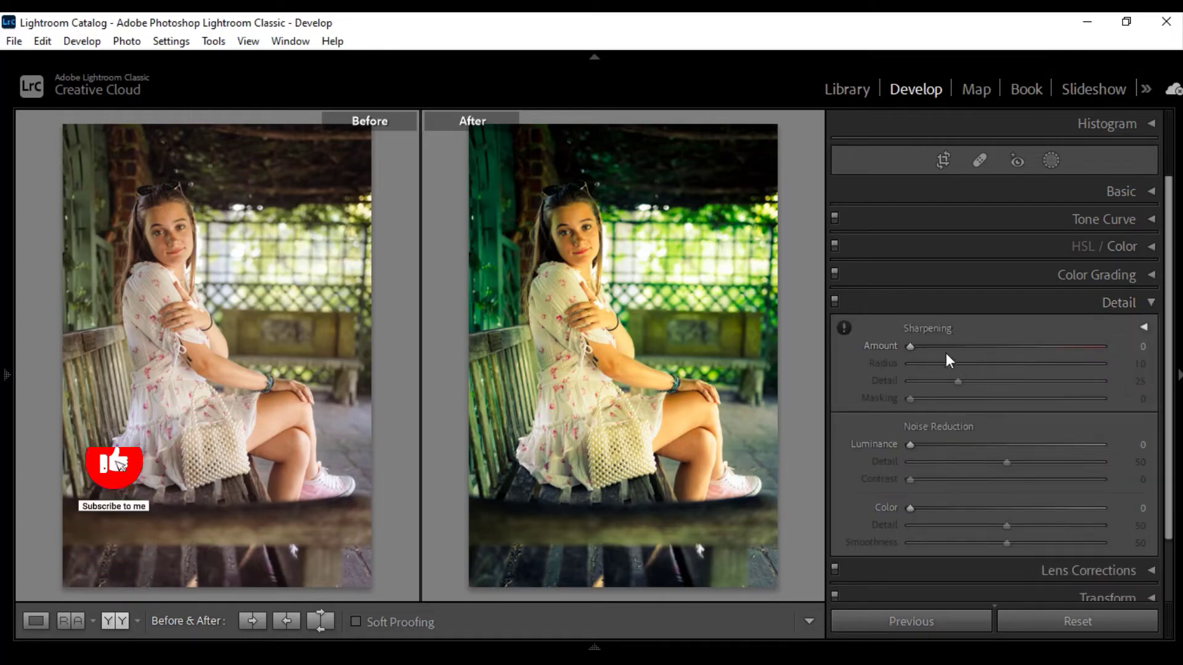
{"action": "left_click_drag", "start_coordinate": [911, 347], "coordinate": [938, 358]}
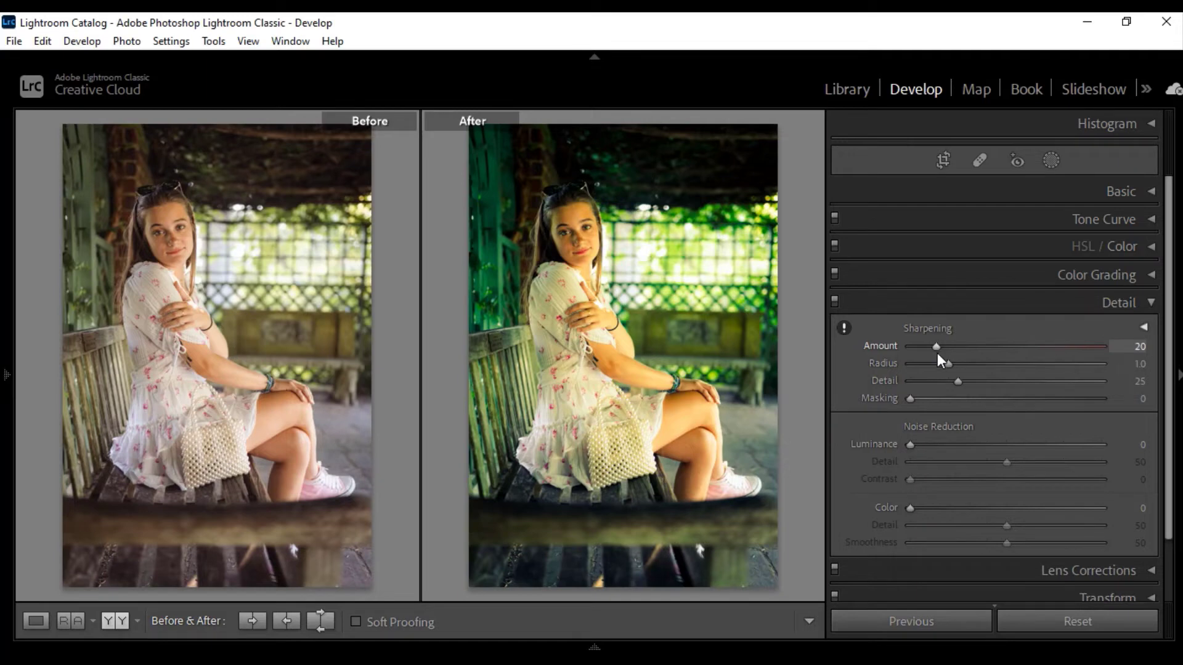
{"action": "left_click_drag", "start_coordinate": [911, 445], "coordinate": [979, 444]}
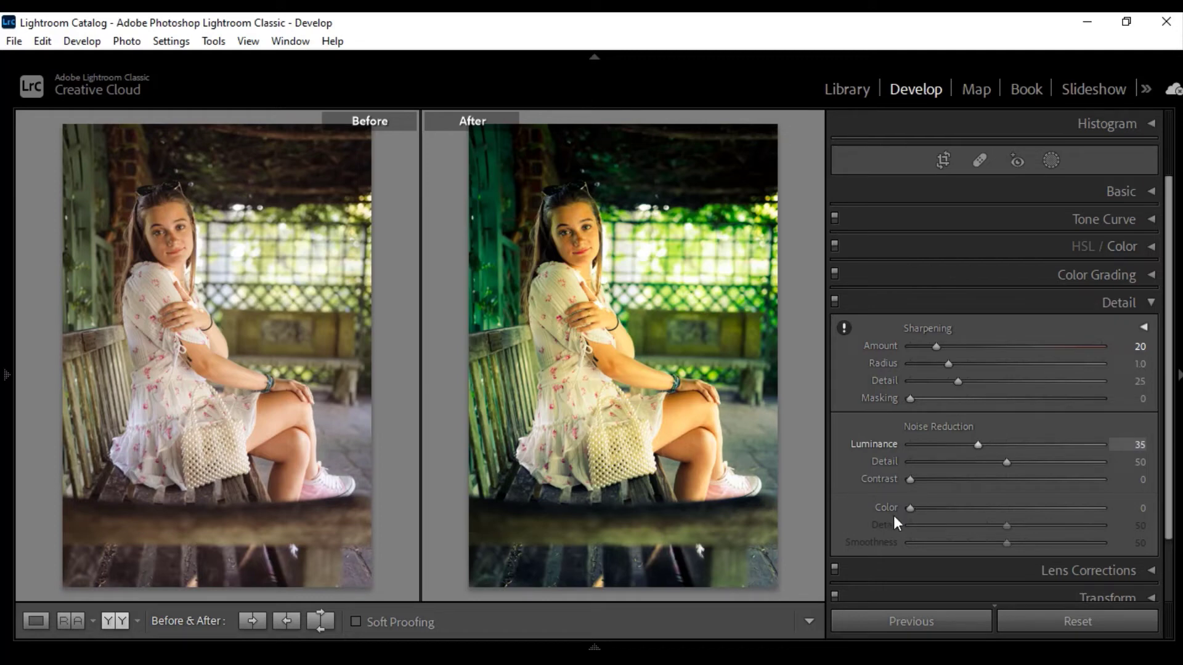
{"action": "left_click_drag", "start_coordinate": [911, 506], "coordinate": [921, 507]}
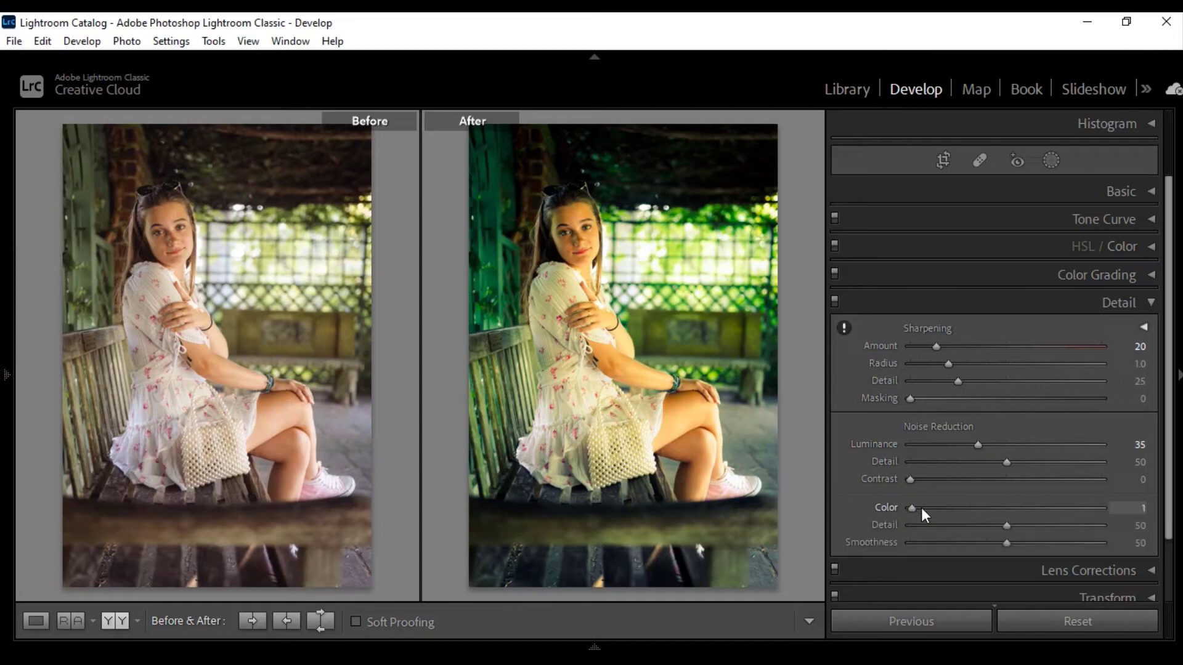
{"action": "left_click", "coordinate": [1149, 304]}
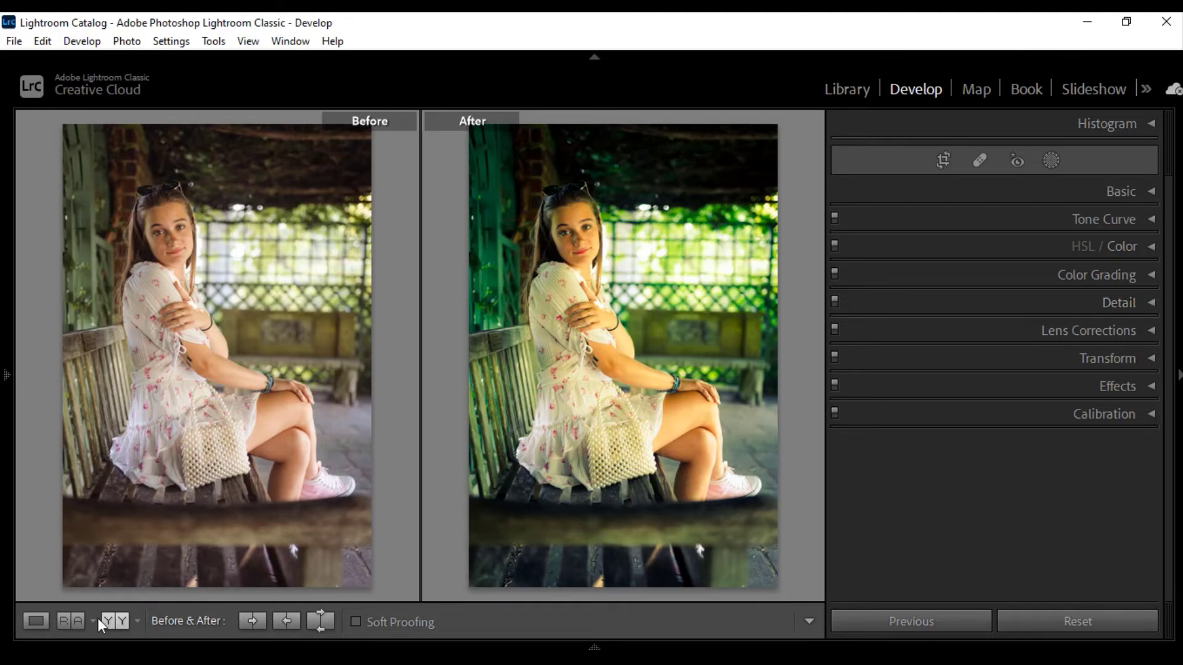
Compare the bench portrait before and after in the side-by-side and split layouts, and with the surrounding interface dimmed
{"action": "left_click", "coordinate": [116, 620]}
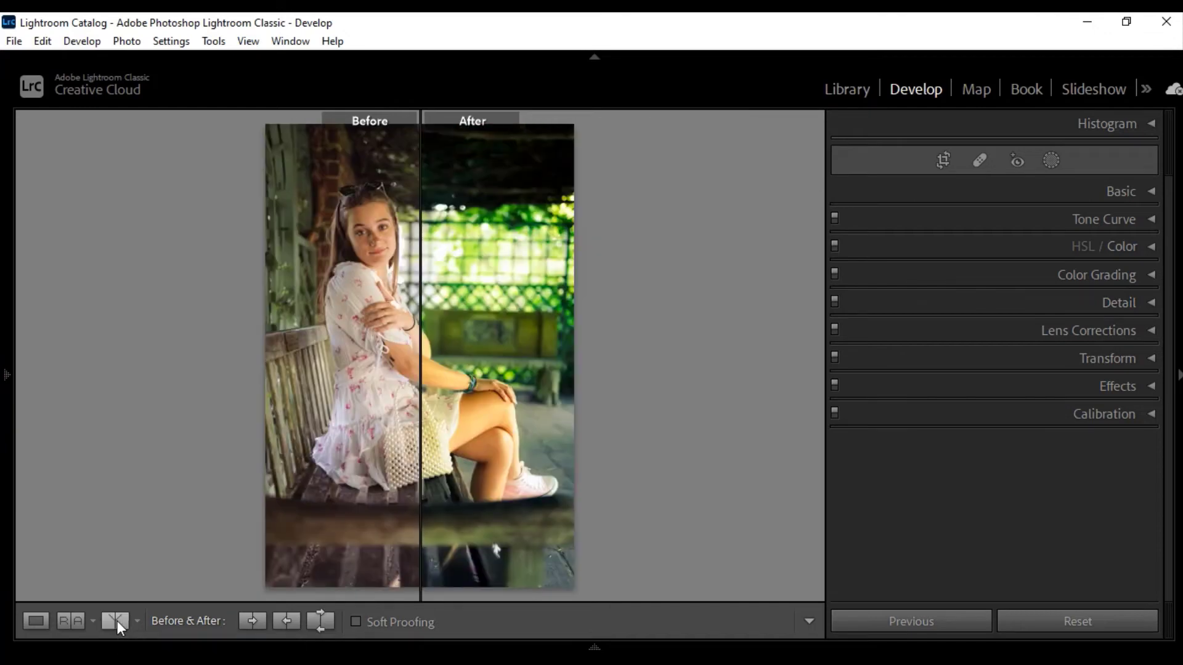
{"action": "left_click", "coordinate": [116, 620]}
{"action": "left_click", "coordinate": [116, 620]}
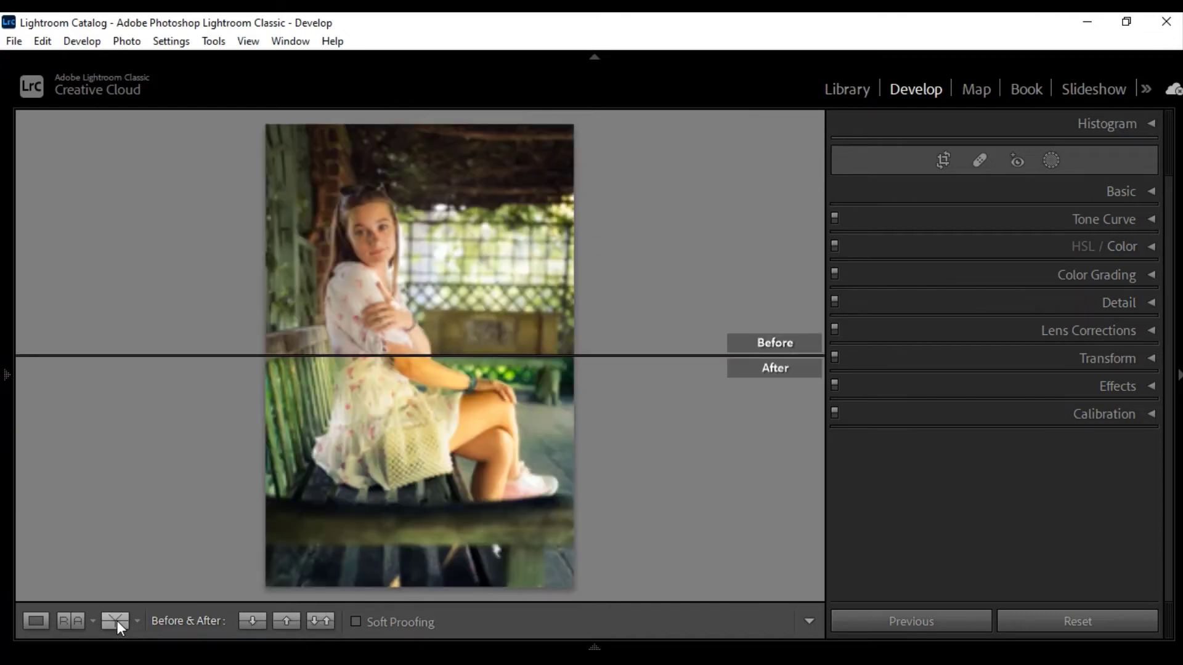
{"action": "left_click", "coordinate": [117, 620]}
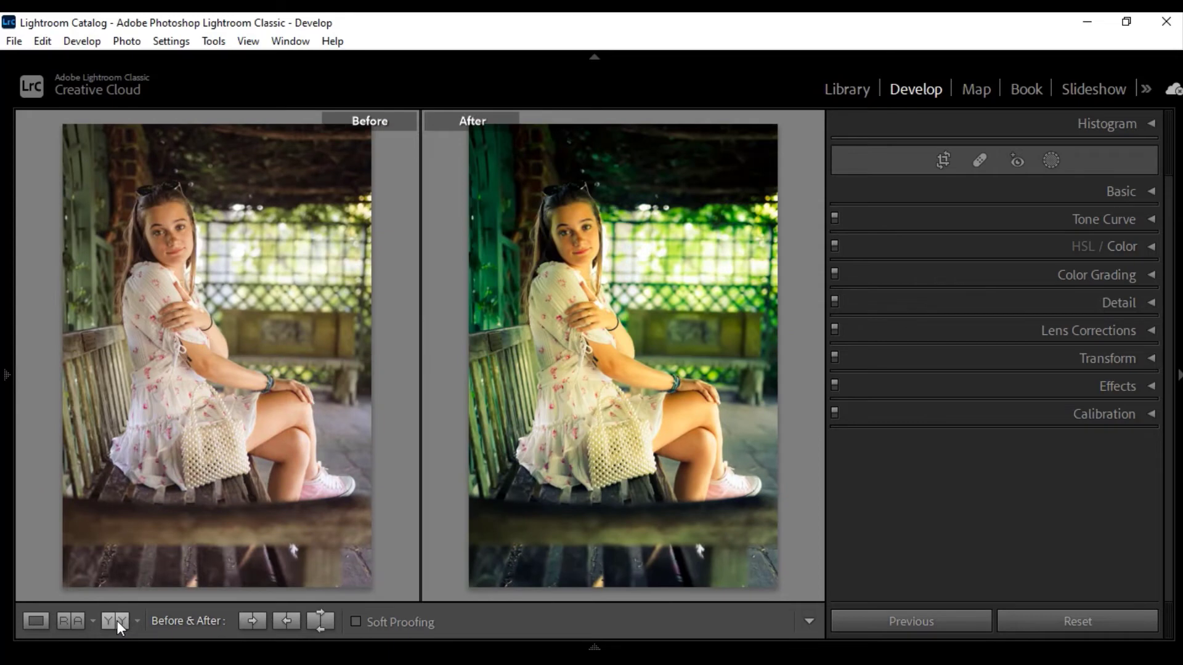
{"action": "key", "text": "l"}
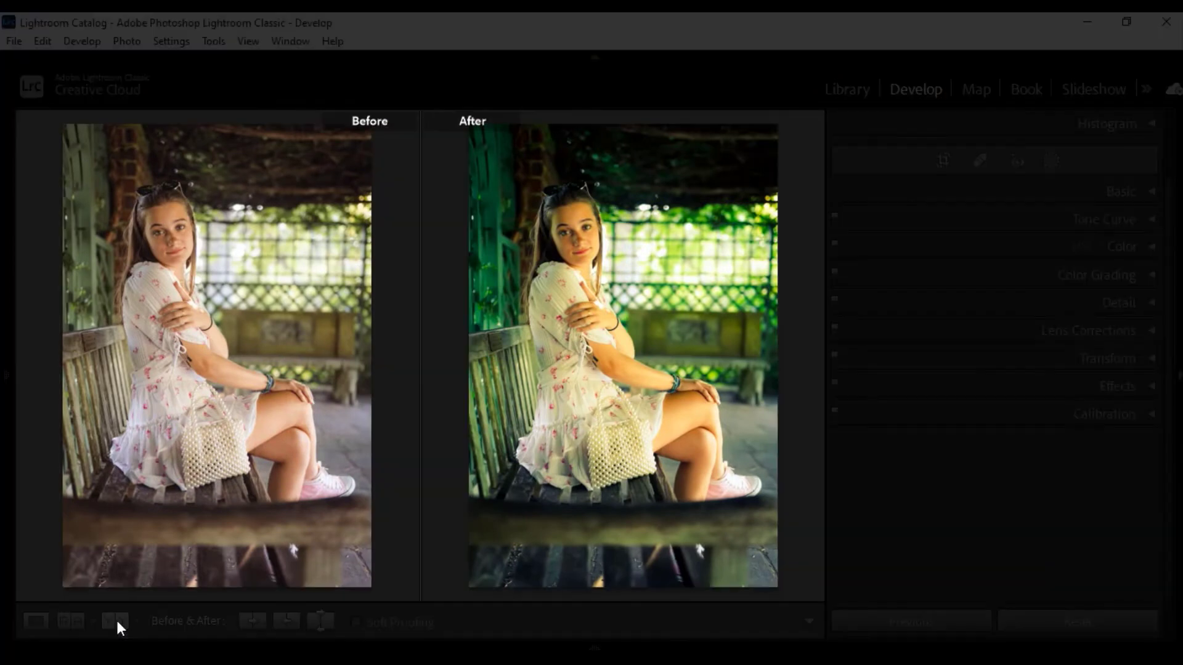
{"action": "key", "text": "l"}
{"action": "key", "text": "l"}
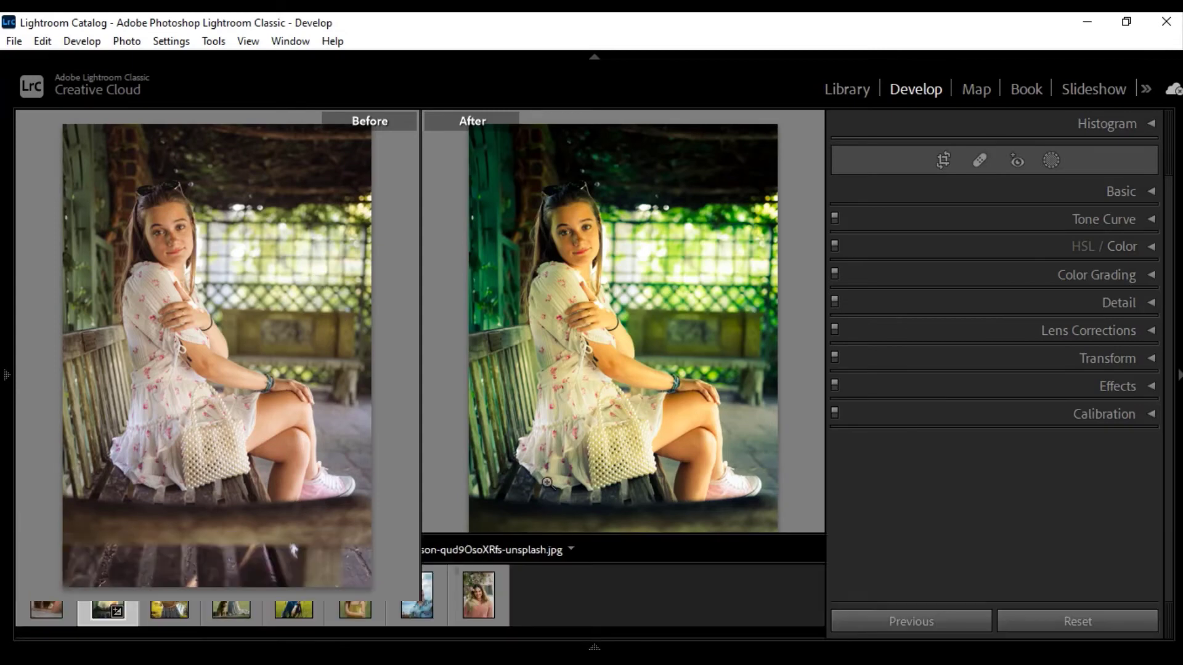
Reveal the filmstrip and copy the bench portrait's develop settings with the default selection, leaving out transform, crop and masking
{"action": "left_click", "coordinate": [595, 648]}
{"action": "left_click", "coordinate": [172, 42]}
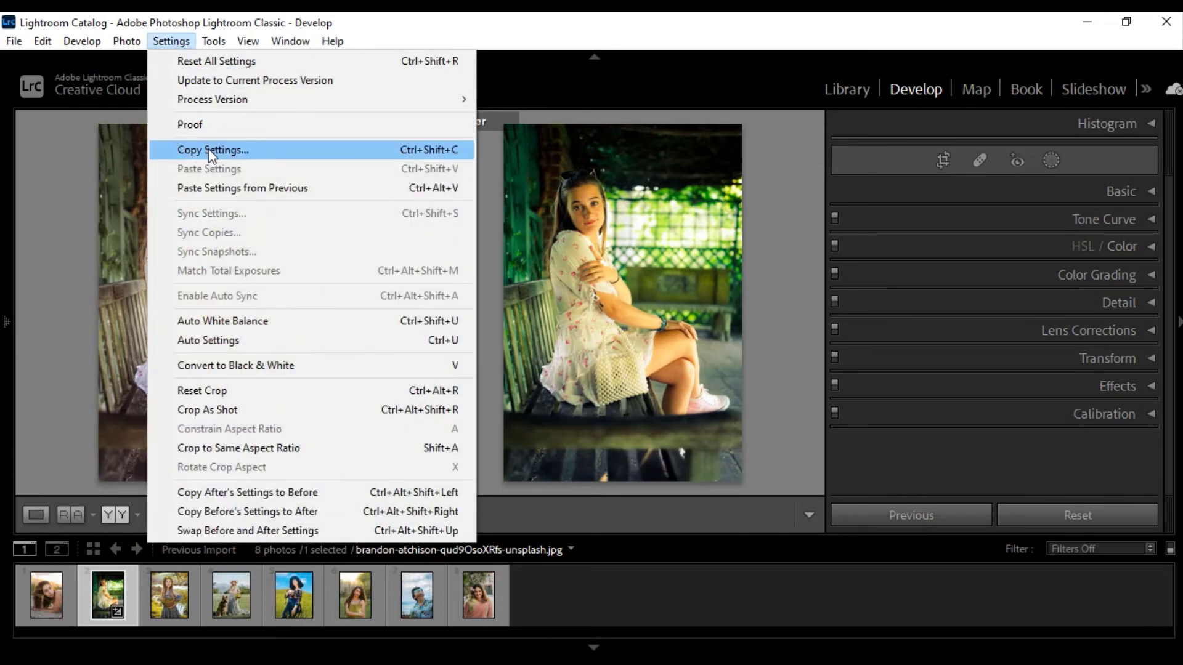
{"action": "left_click", "coordinate": [208, 150]}
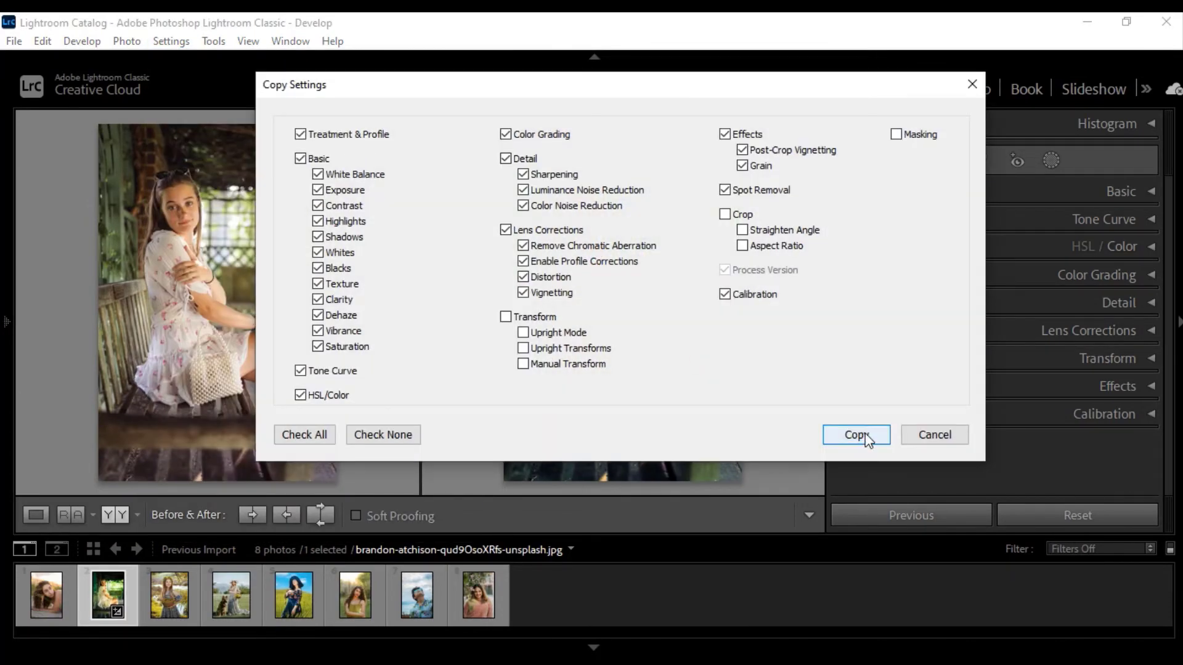
{"action": "left_click", "coordinate": [865, 436]}
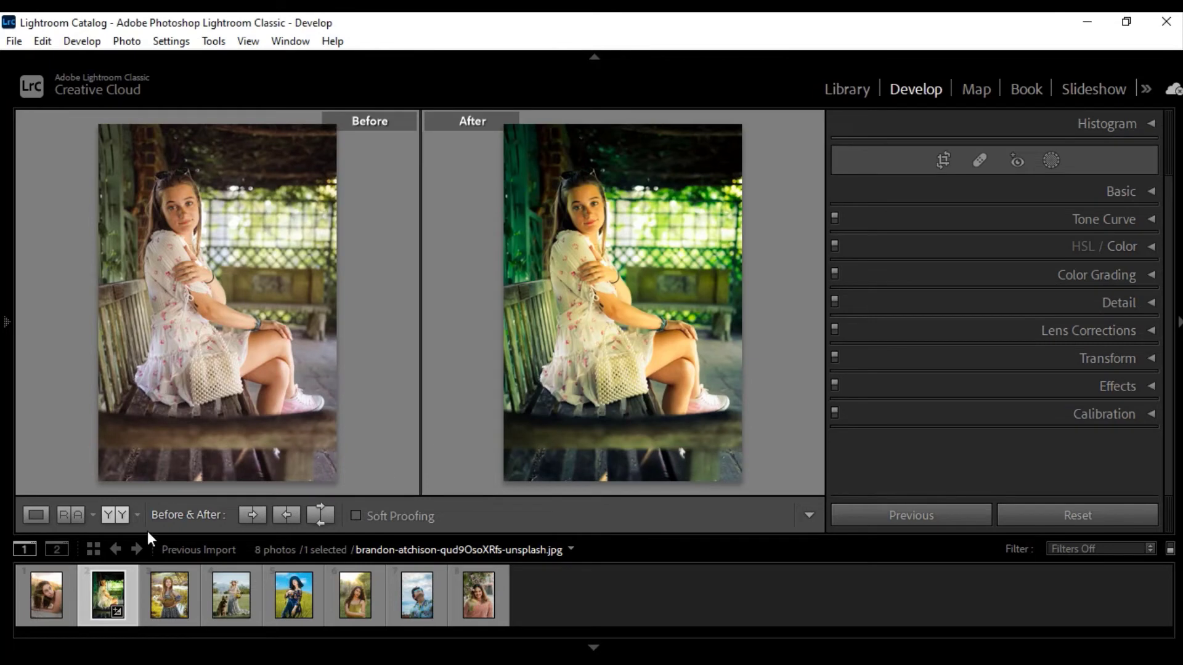
Paste the copied develop settings onto the photo of the woman lying in the sand and the one holding a flower basket by the water
{"action": "left_click", "coordinate": [46, 599]}
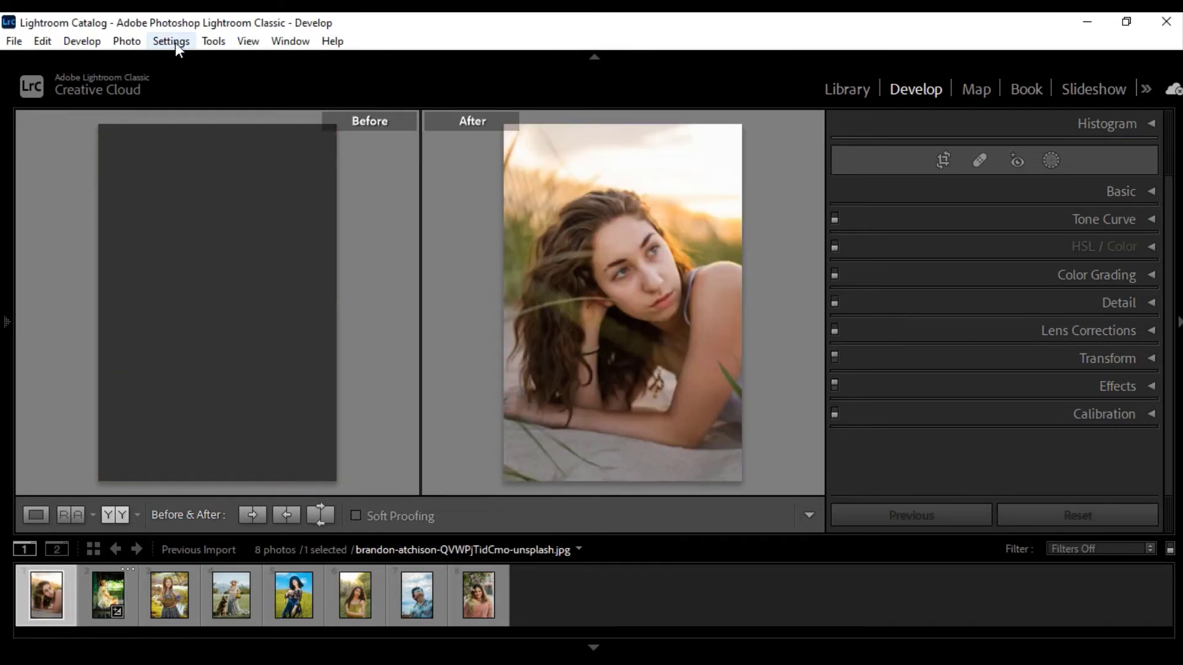
{"action": "left_click", "coordinate": [175, 43]}
{"action": "left_click", "coordinate": [217, 168]}
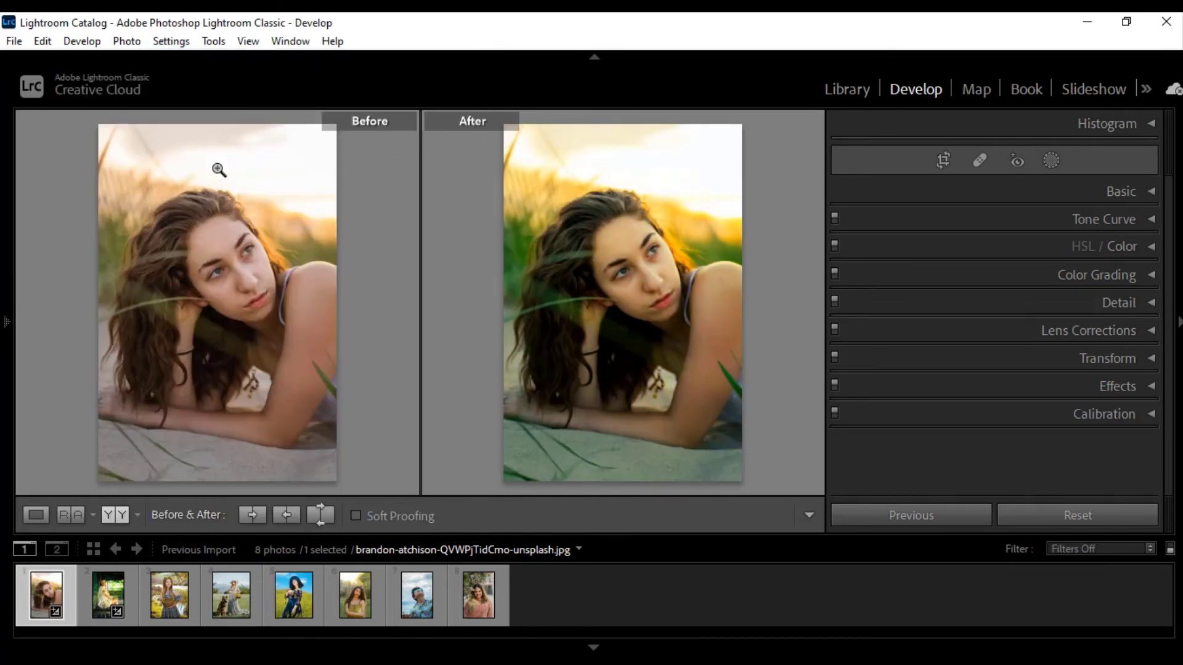
{"action": "left_click", "coordinate": [163, 610]}
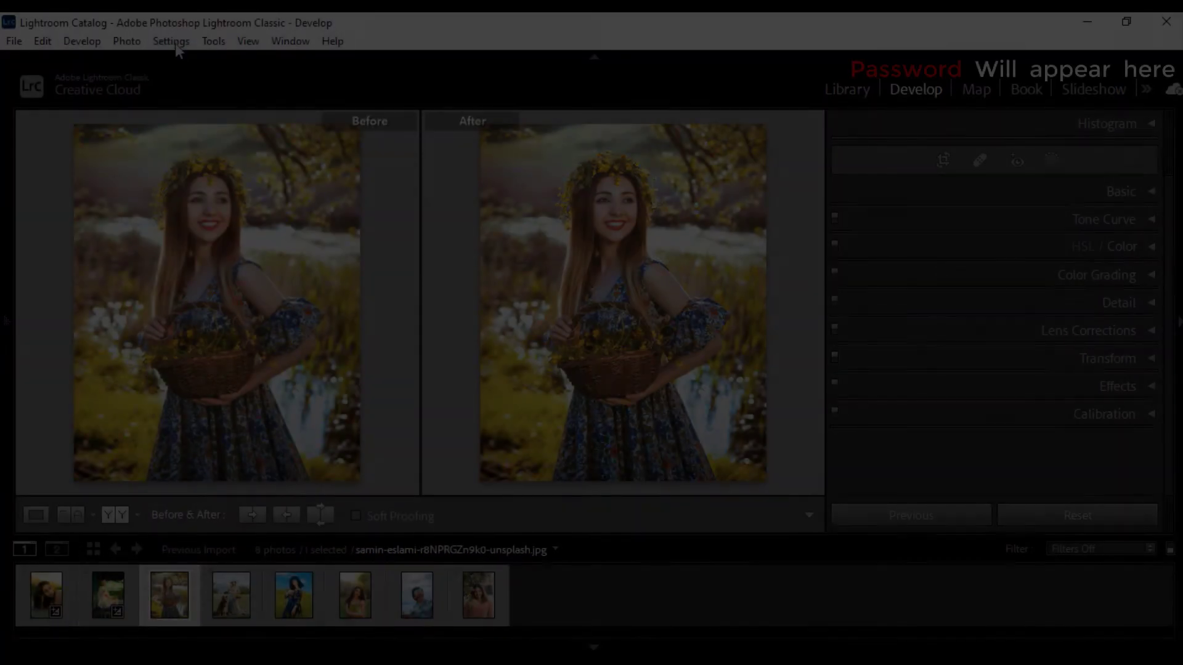
{"action": "left_click", "coordinate": [173, 42]}
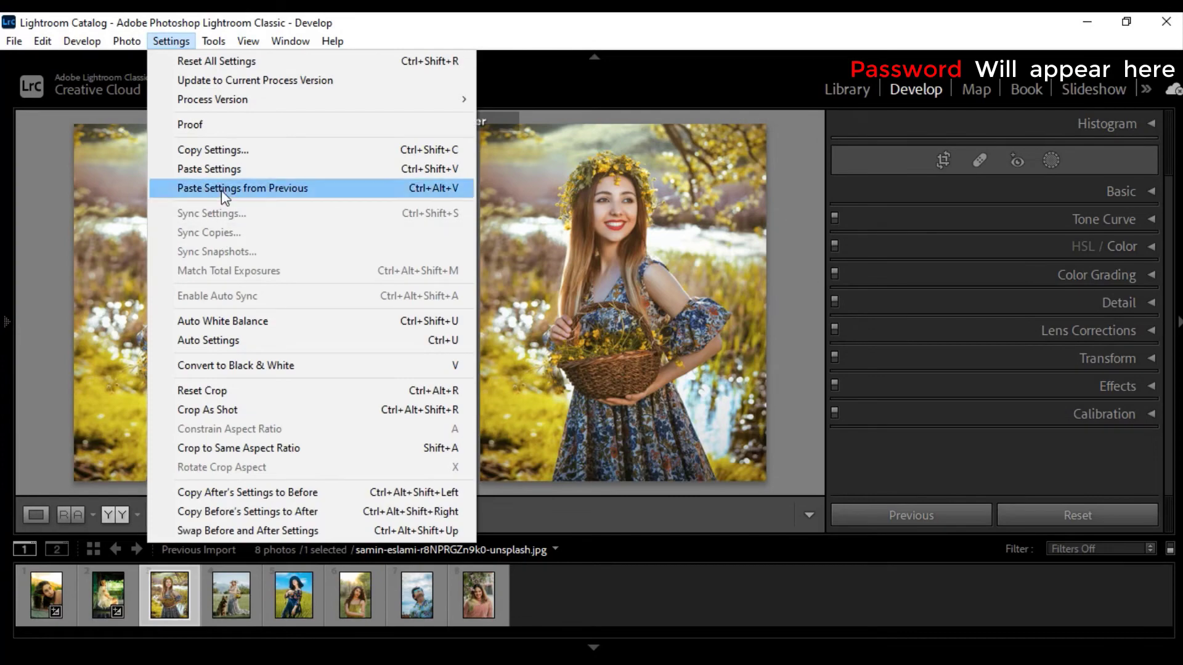
{"action": "left_click", "coordinate": [224, 173]}
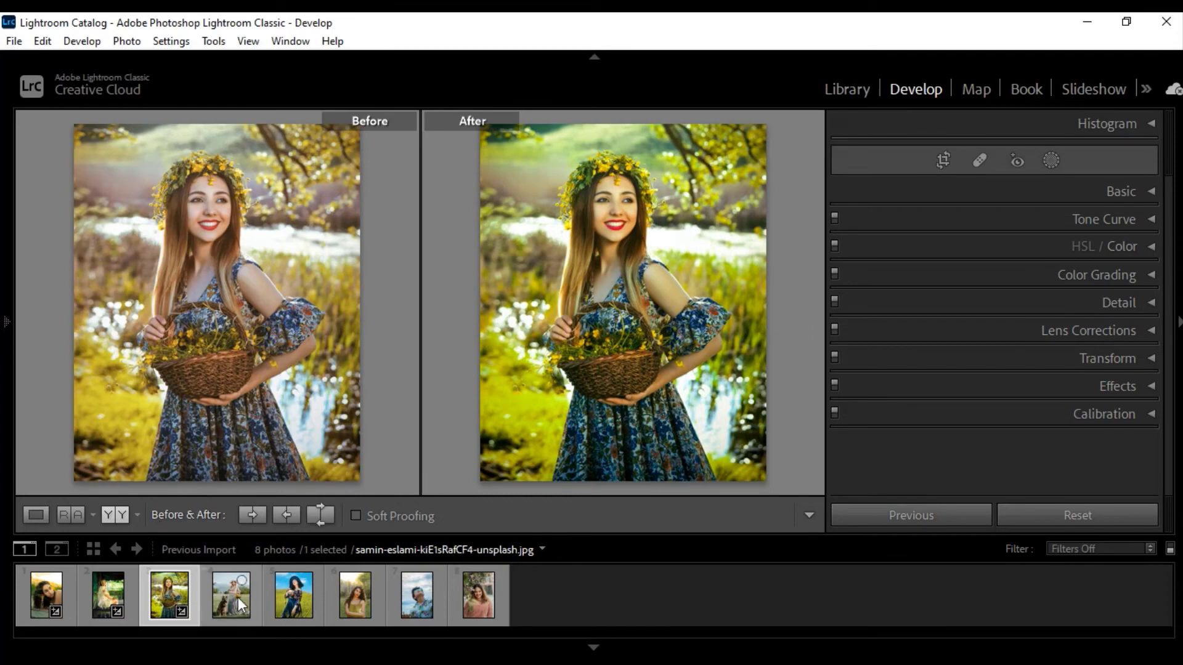
Paste the copied develop settings onto the photo of the woman with the dog and the one in the navy hat
{"action": "left_click", "coordinate": [238, 597]}
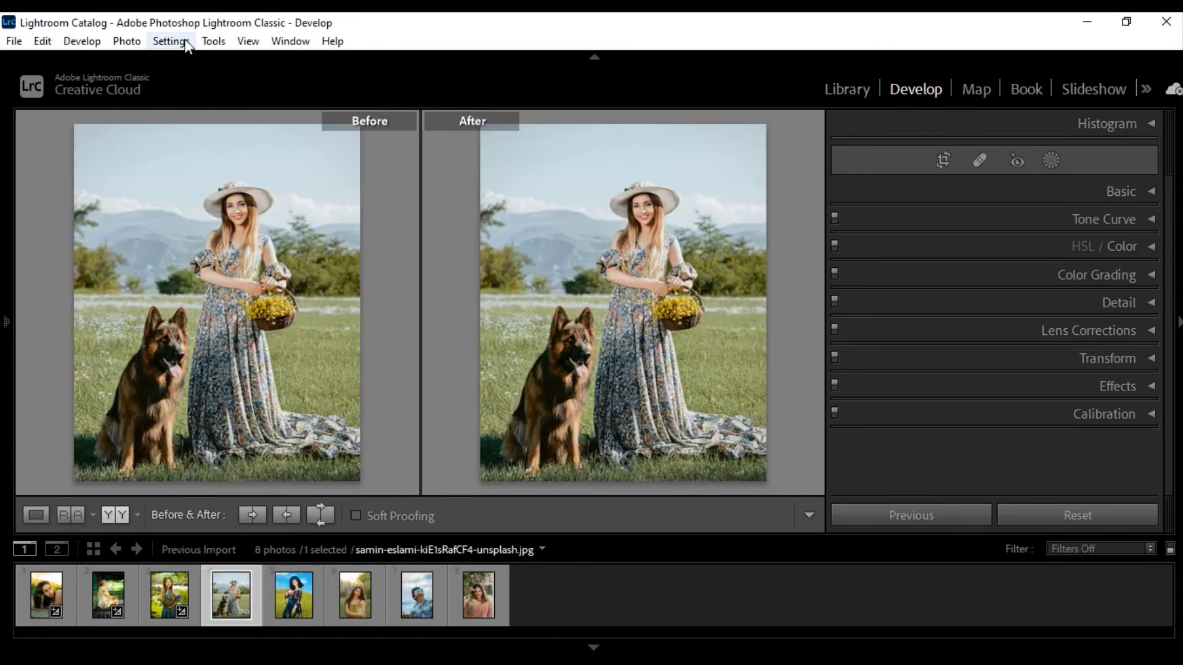
{"action": "left_click", "coordinate": [182, 42]}
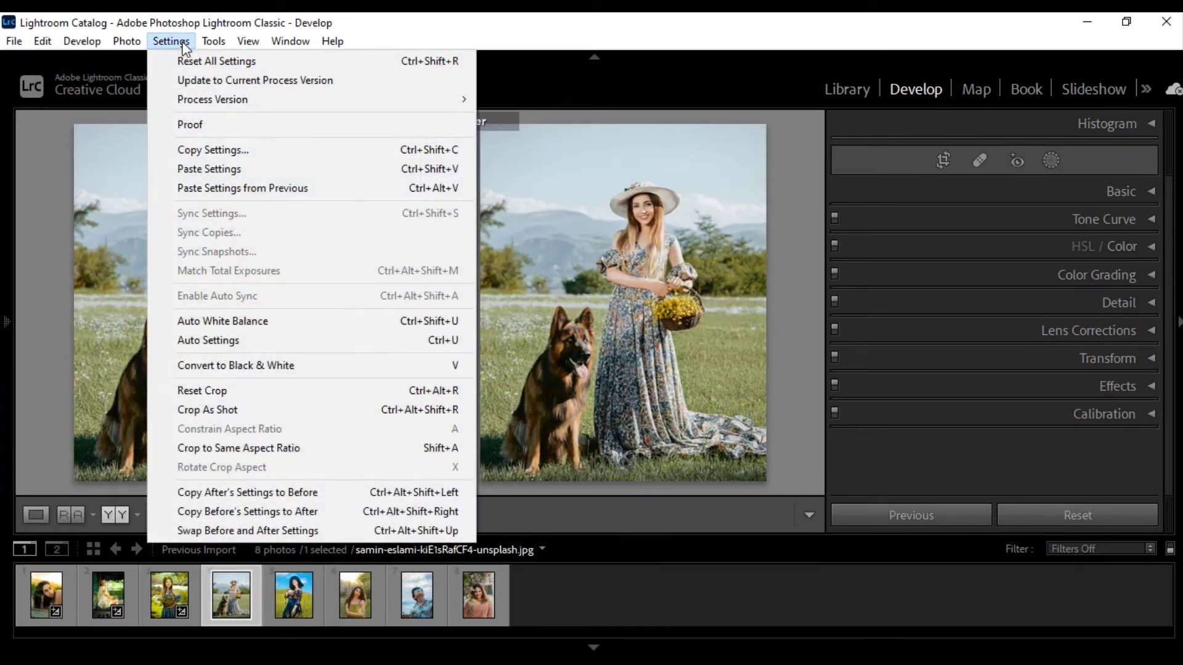
{"action": "left_click", "coordinate": [223, 169]}
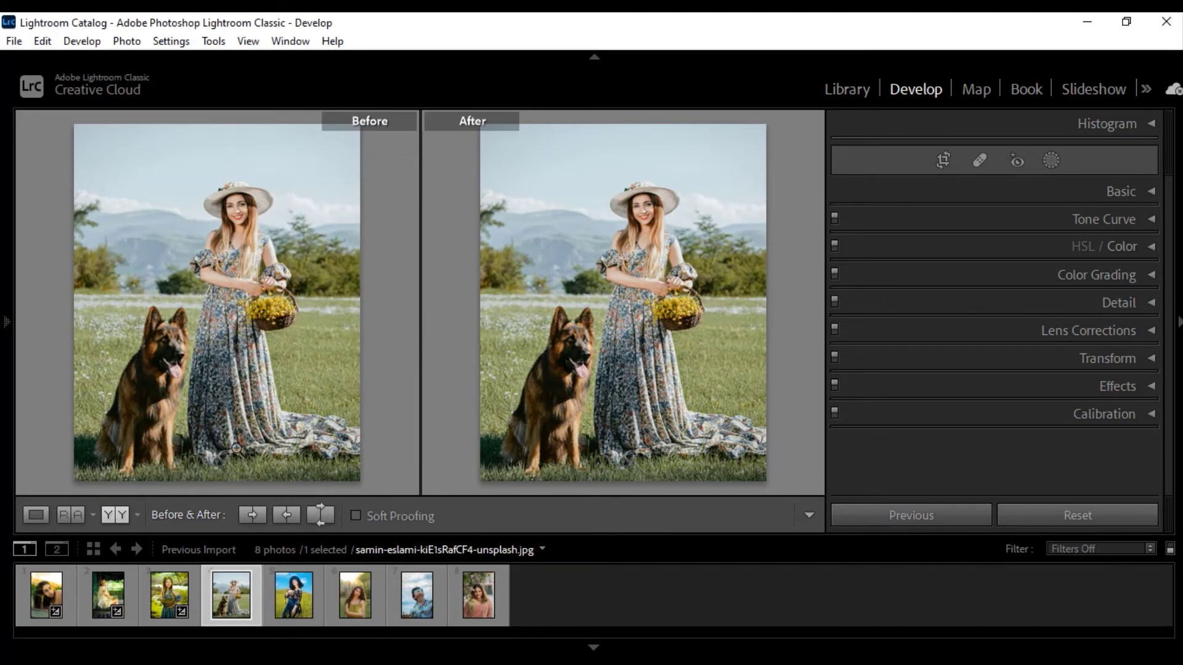
{"action": "left_click", "coordinate": [302, 608]}
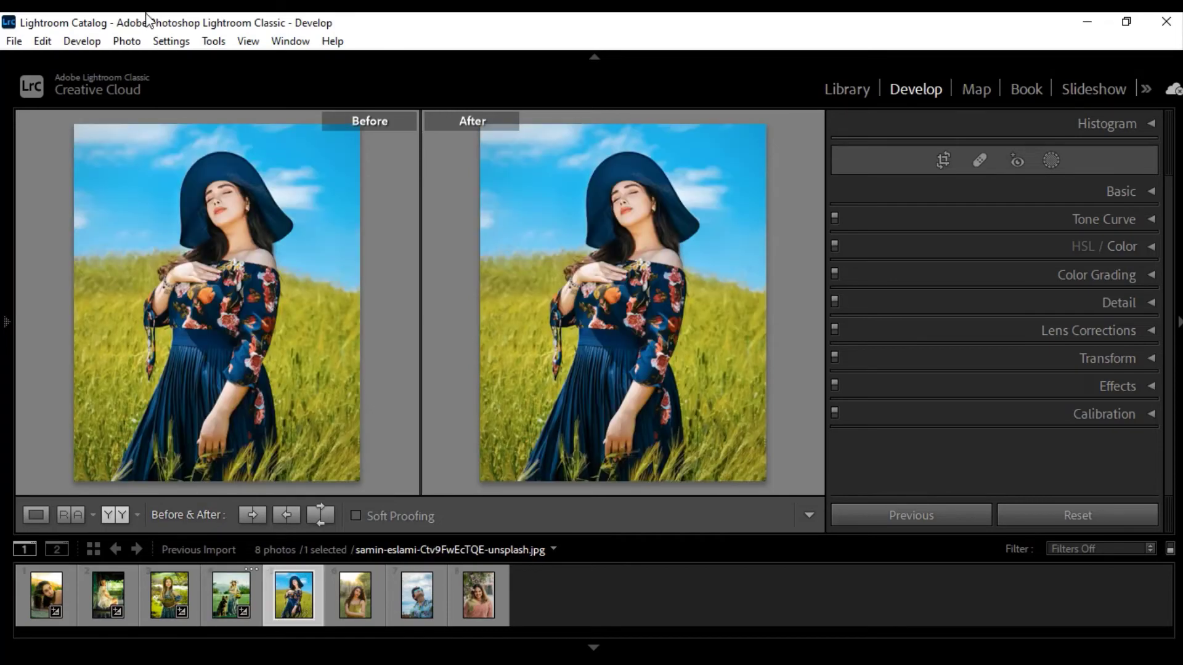
{"action": "left_click", "coordinate": [171, 41]}
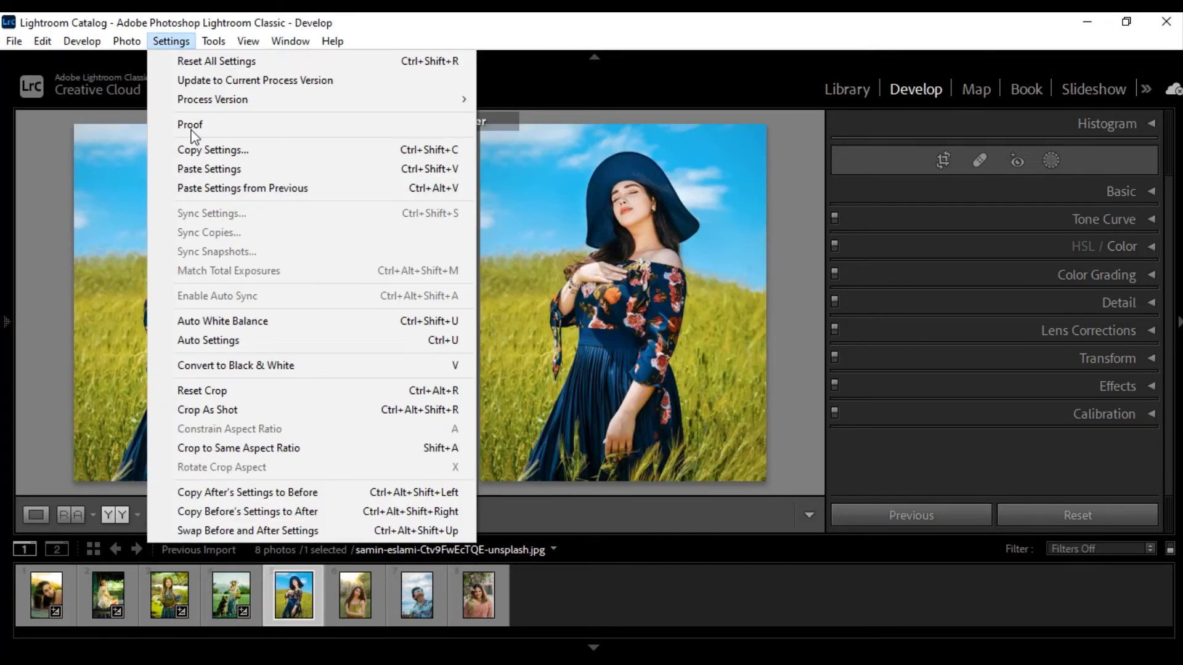
{"action": "left_click", "coordinate": [213, 169]}
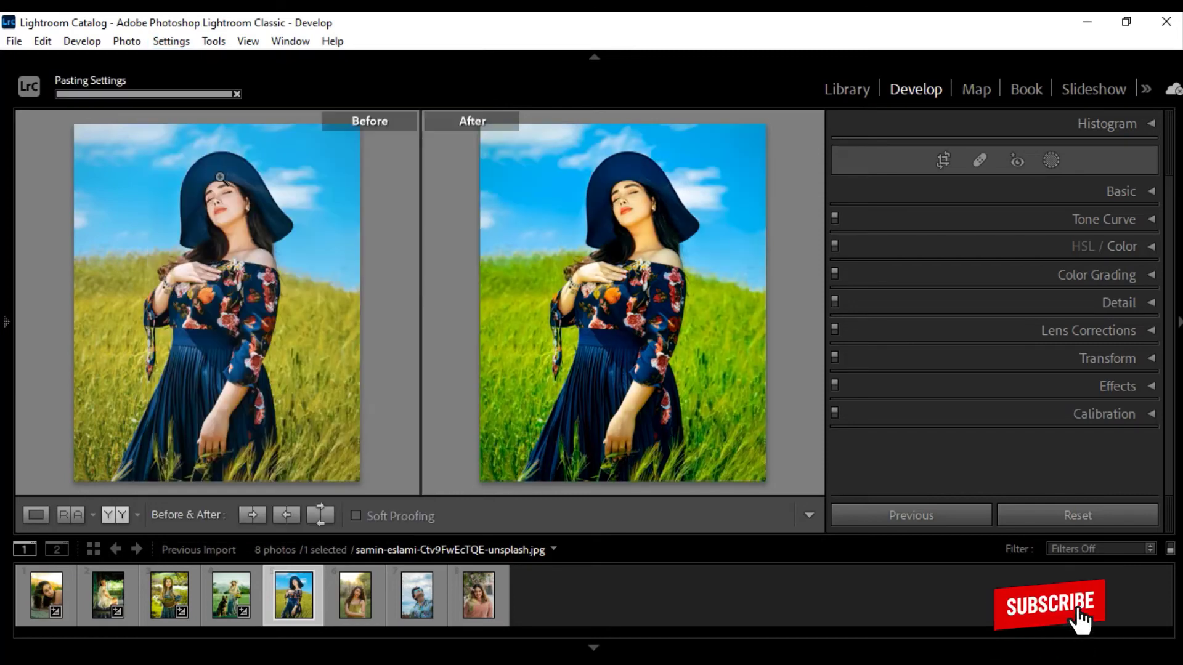
Paste the copied develop settings onto the photo of the woman in the olive top and the man with blue sunglasses
{"action": "left_click", "coordinate": [359, 606]}
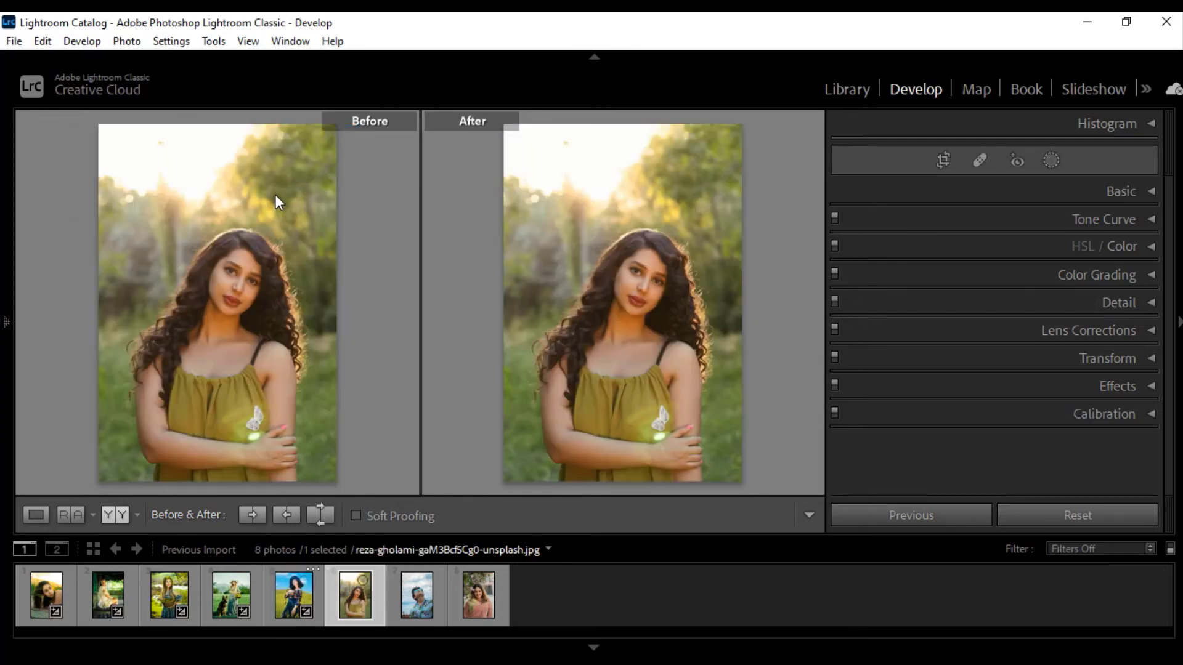
{"action": "left_click", "coordinate": [171, 42]}
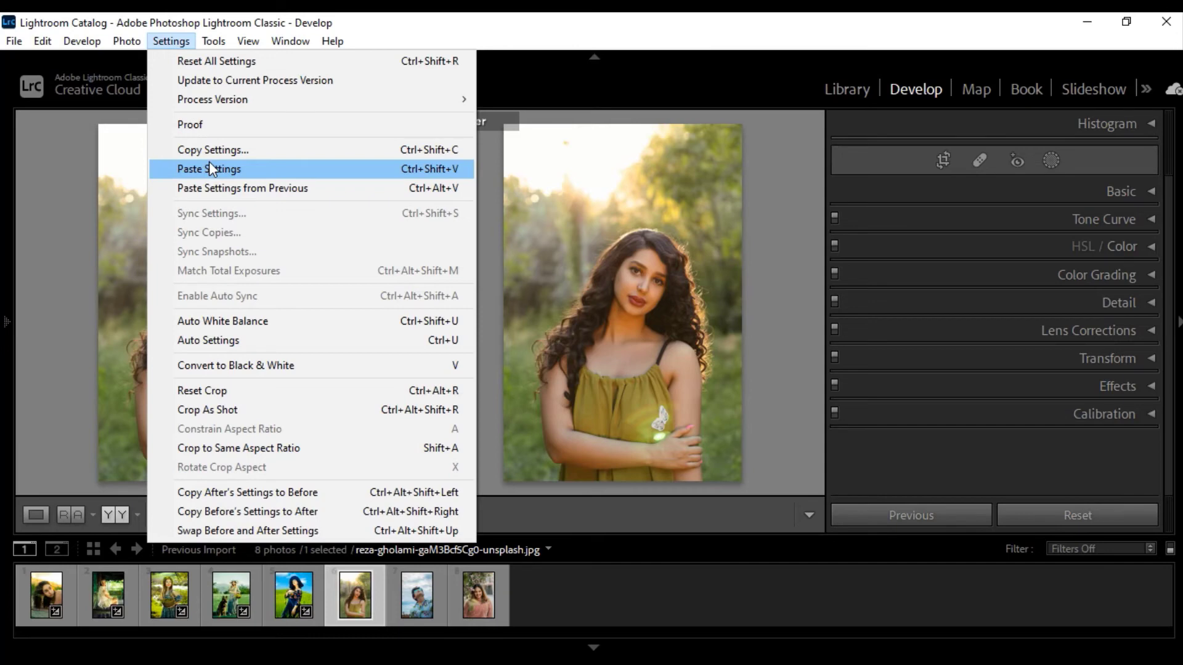
{"action": "left_click", "coordinate": [210, 164]}
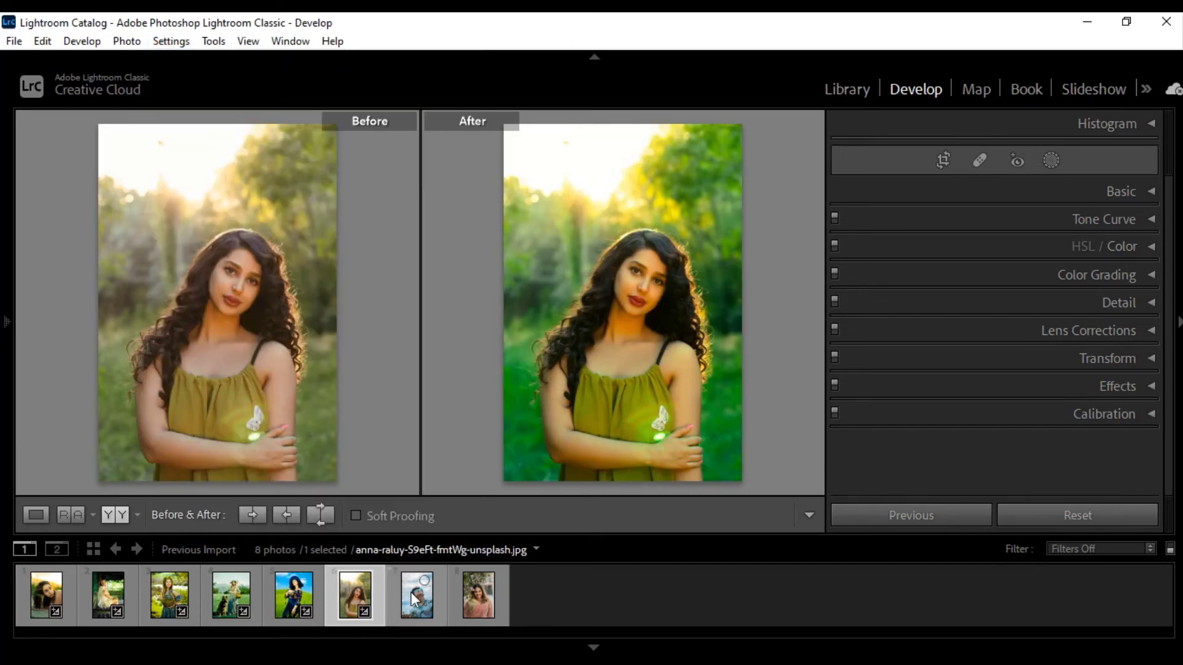
{"action": "left_click", "coordinate": [414, 599]}
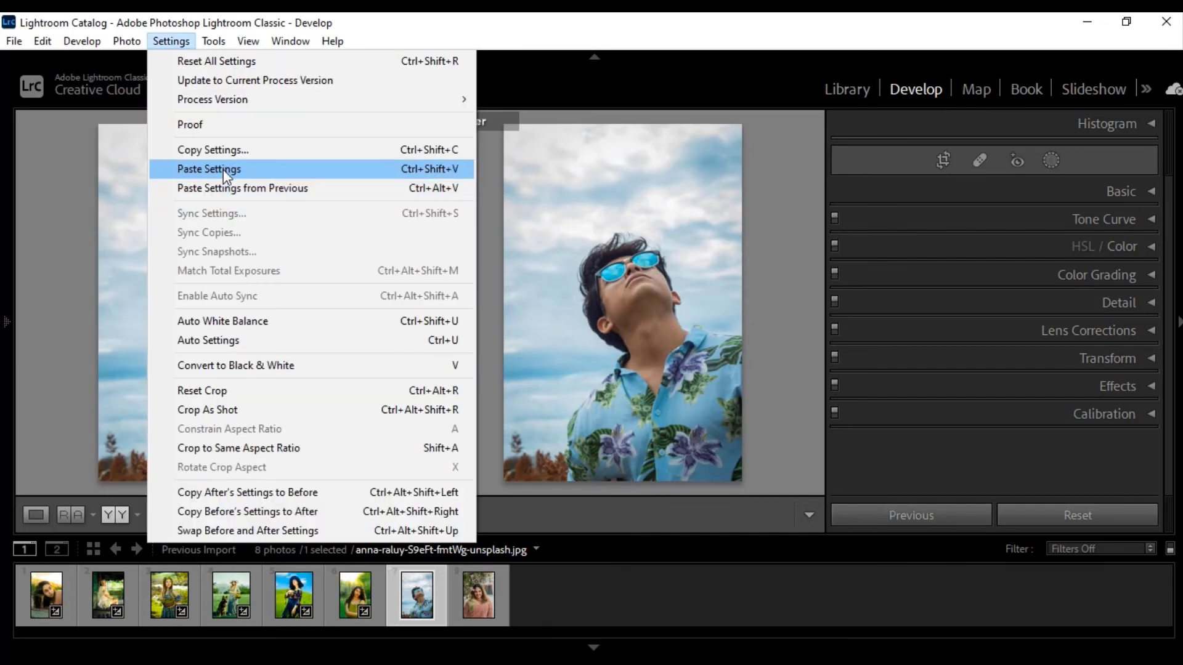
{"action": "left_click", "coordinate": [223, 169]}
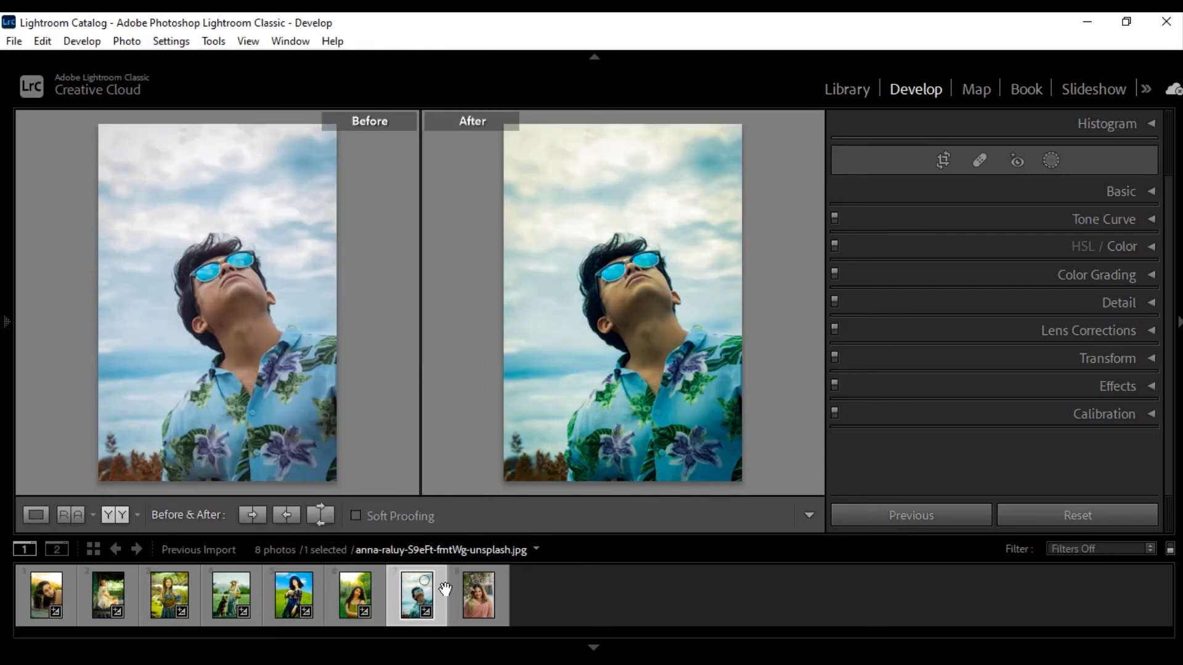
Paste the copied develop settings onto the last photo, the woman in the pink sweater beside the blossoms
{"action": "left_click", "coordinate": [479, 605]}
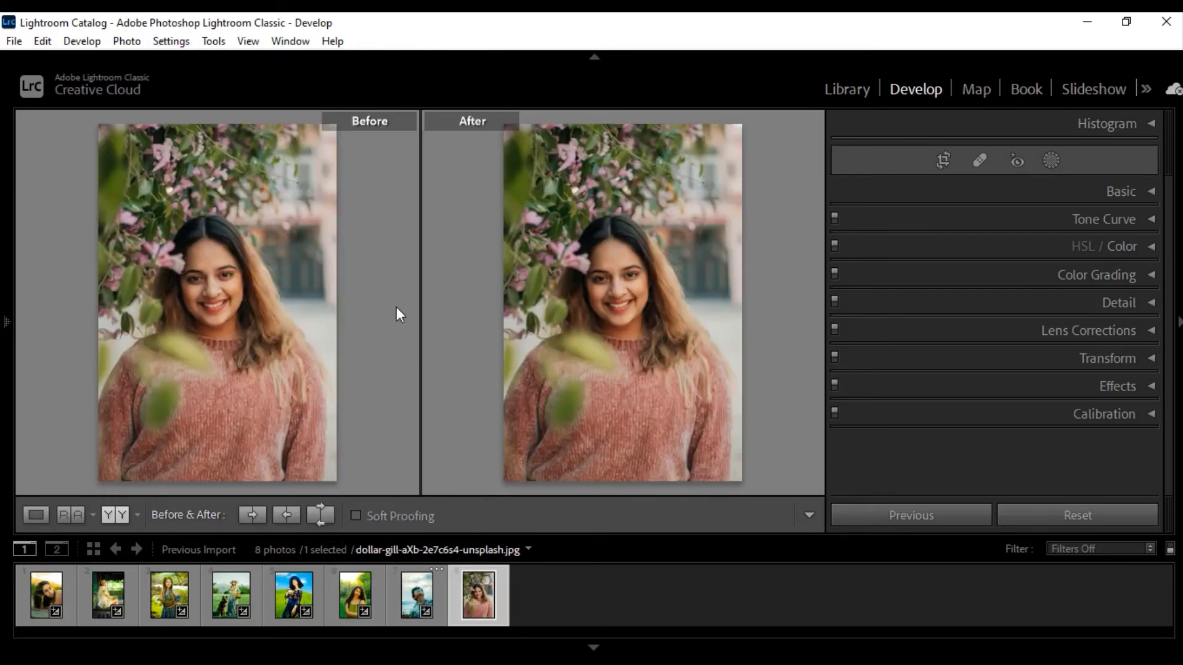
{"action": "left_click", "coordinate": [165, 40]}
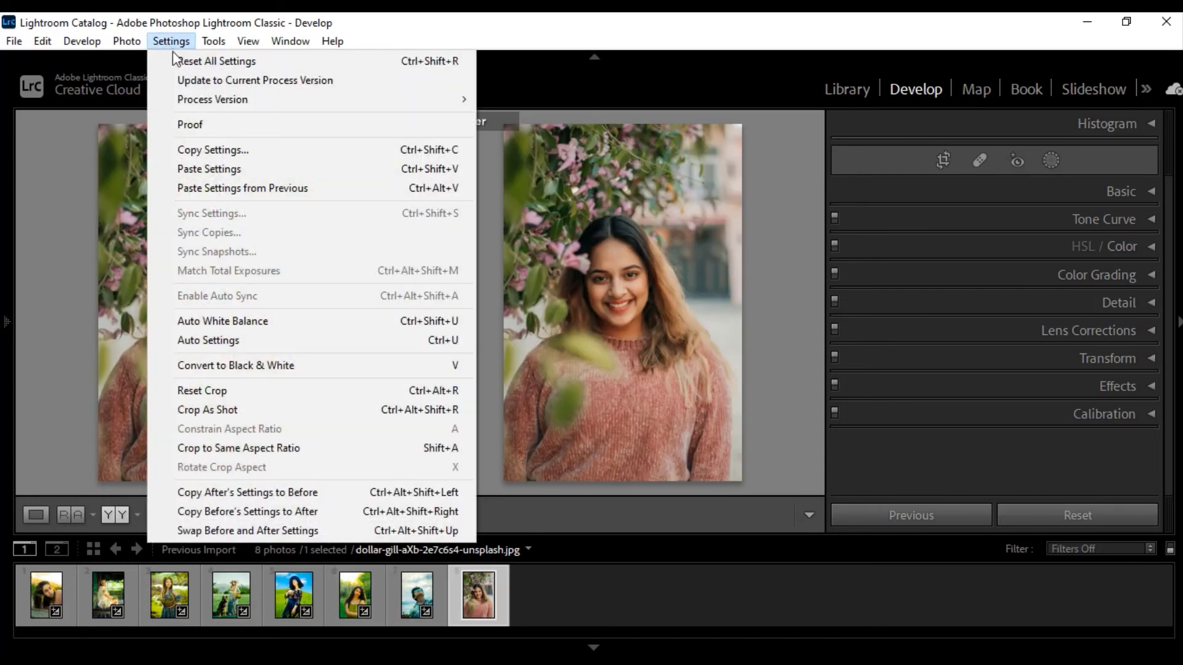
{"action": "left_click", "coordinate": [211, 169]}
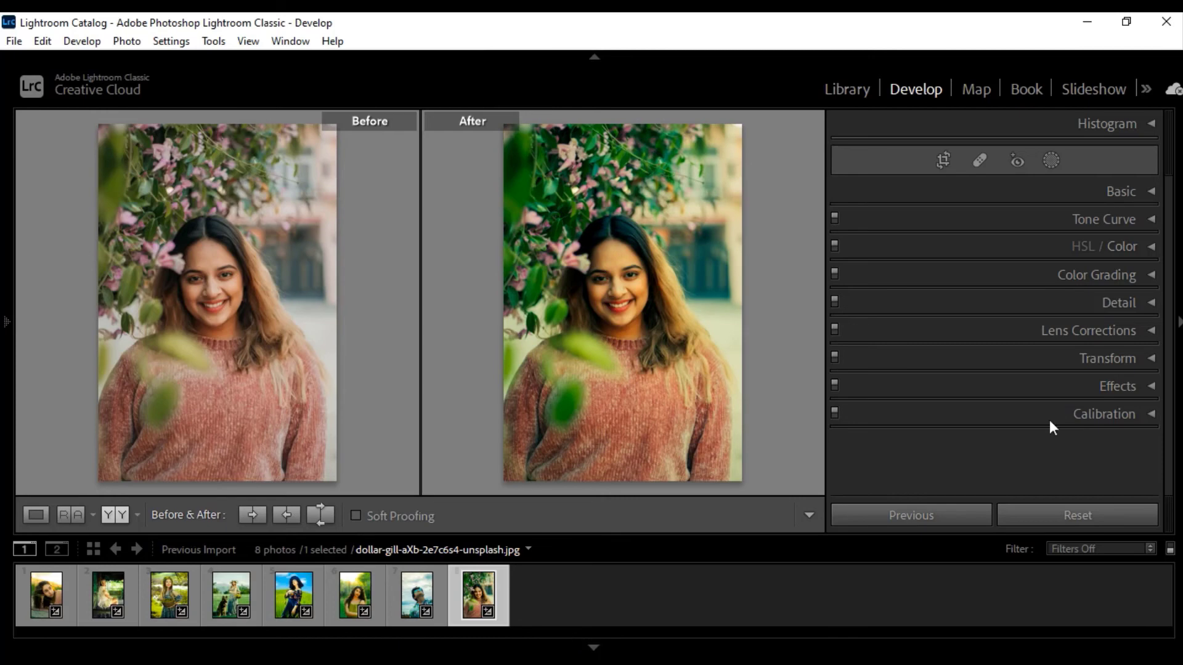
Hide the adjustment panels, module picker and filmstrip to view the sweater portrait's before and after comparison larger
{"action": "left_click", "coordinate": [1178, 325]}
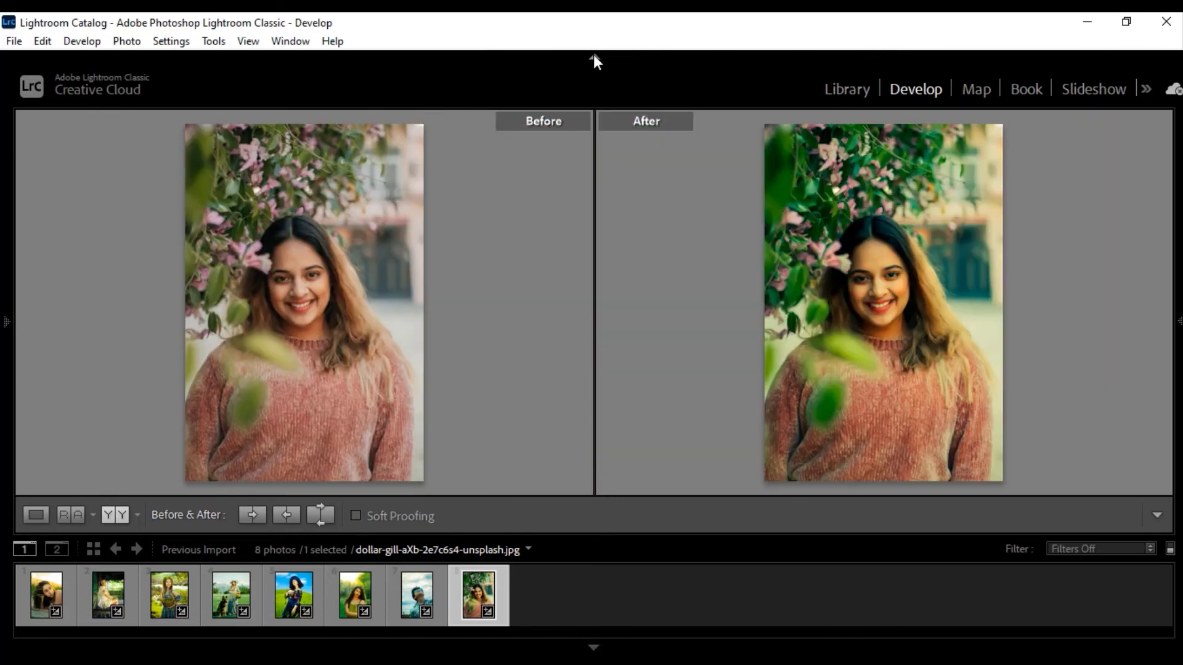
{"action": "left_click", "coordinate": [594, 57]}
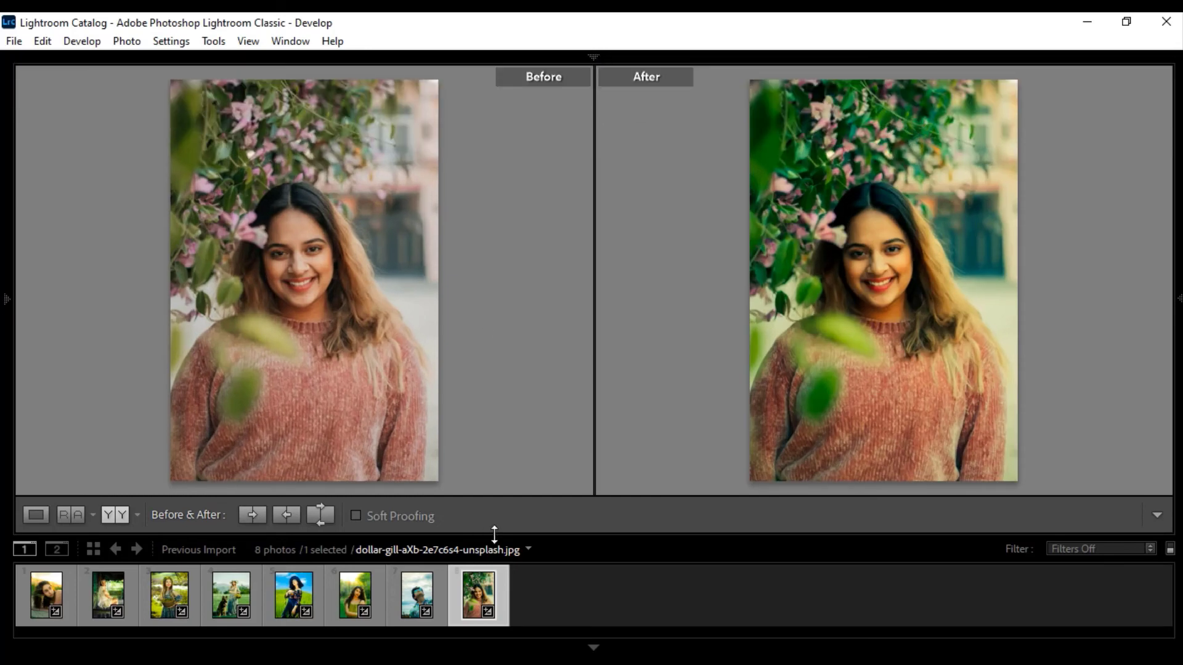
{"action": "left_click", "coordinate": [594, 648]}
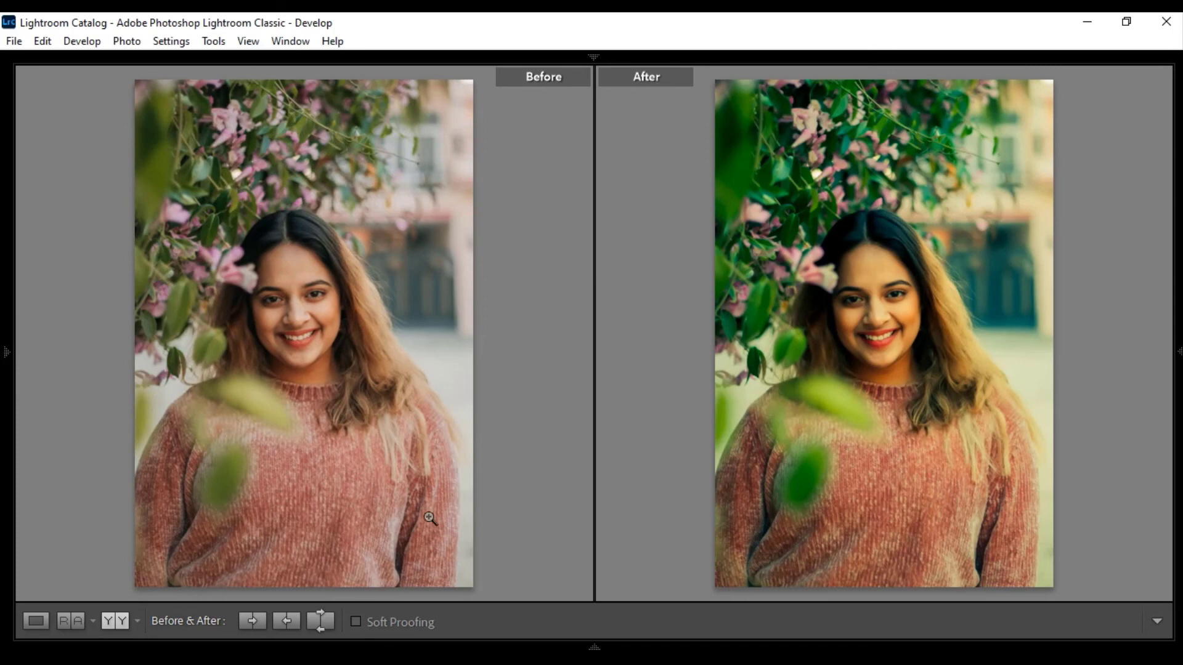
Compare the before and after versions of the other seven portraits one by one, from the man in blue sunglasses to the woman lying on the sand
{"action": "key", "text": "Right"}
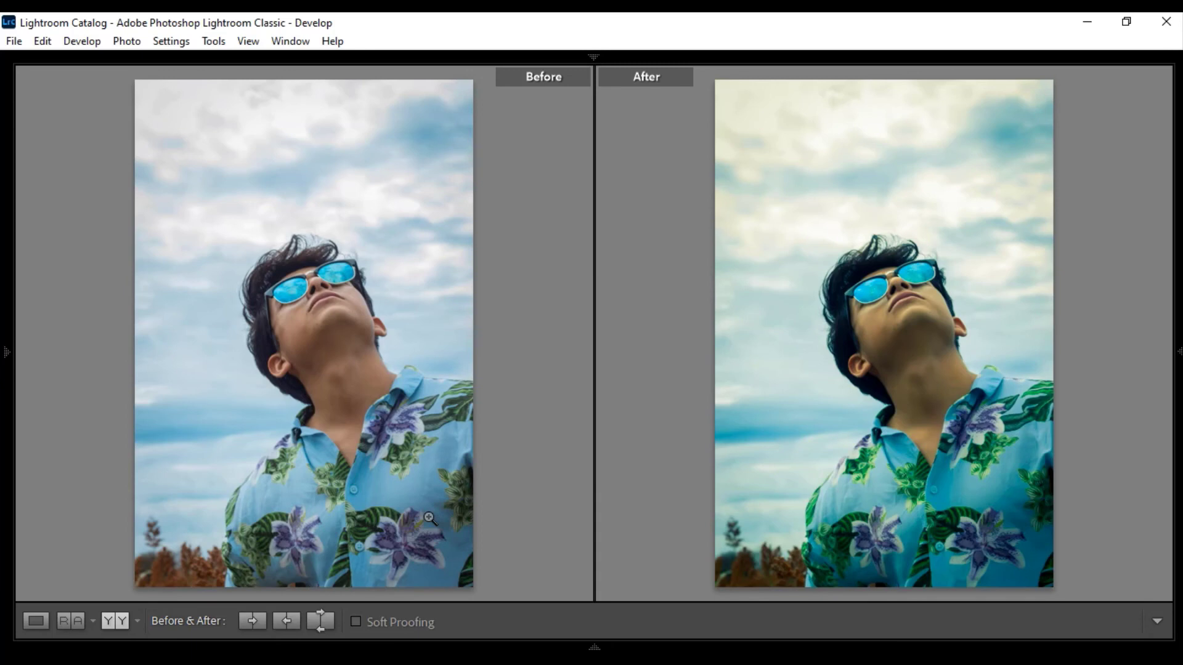
{"action": "key", "text": "Right"}
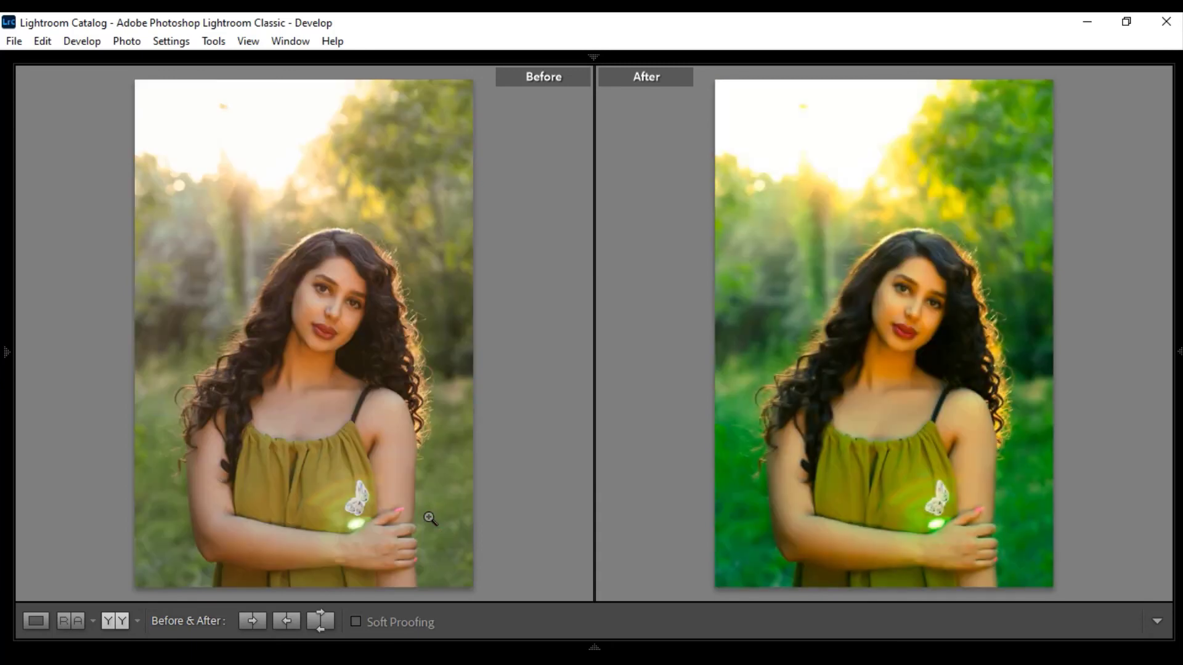
{"action": "key", "text": "Right"}
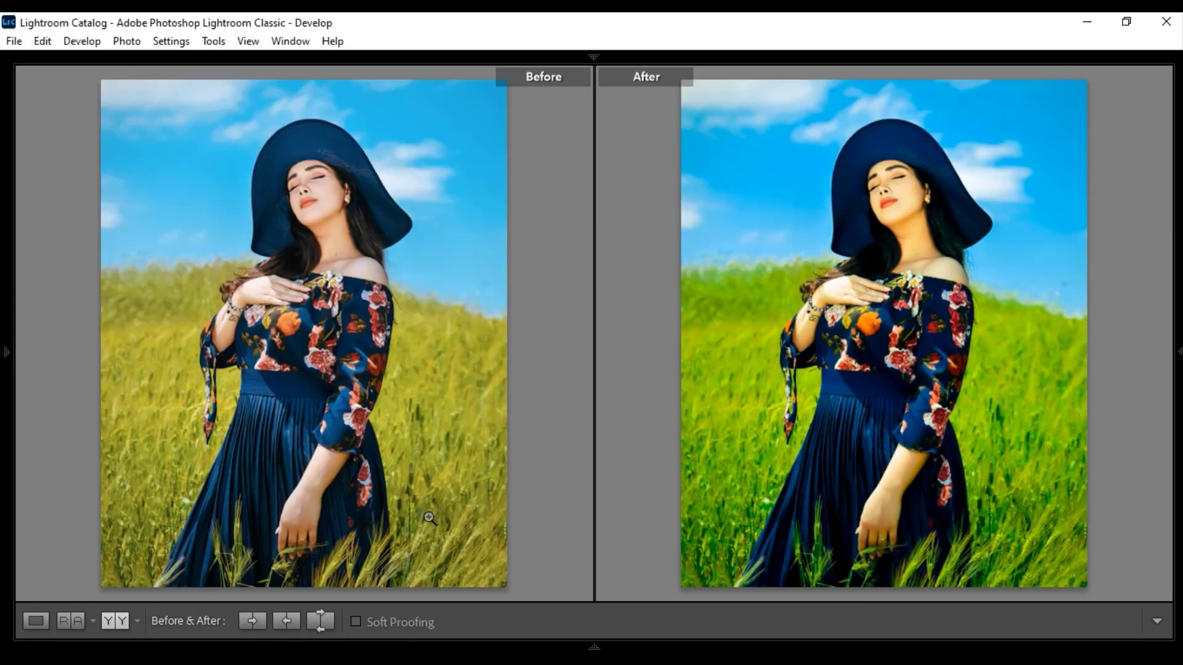
{"action": "key", "text": "Right"}
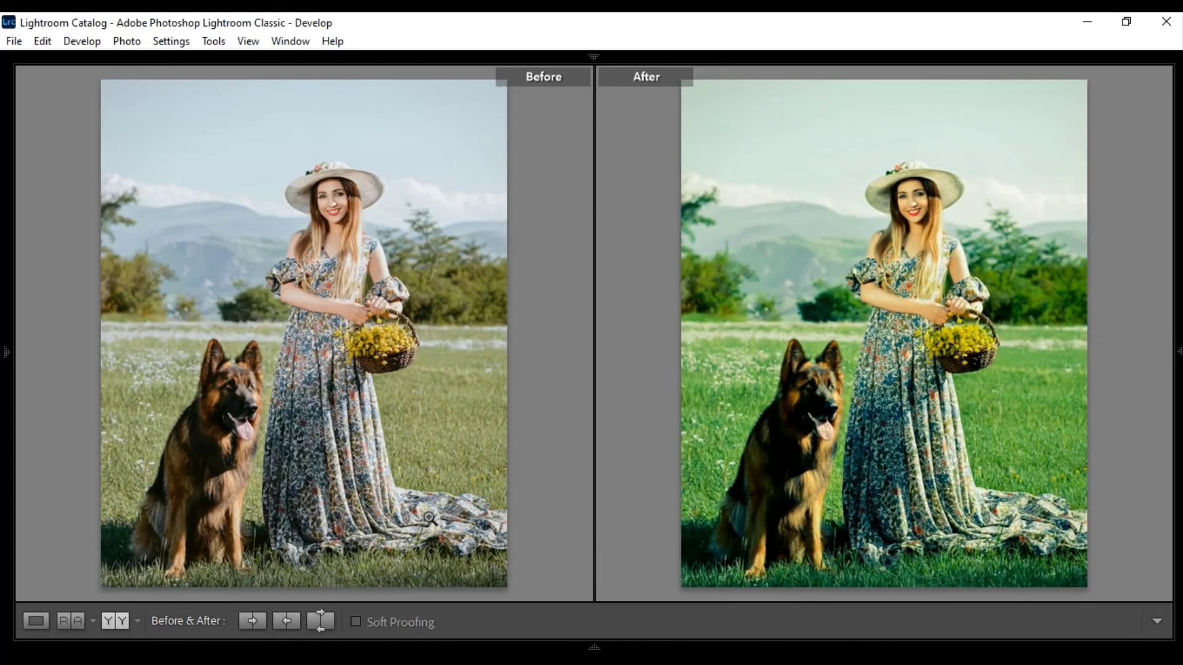
{"action": "key", "text": "Right"}
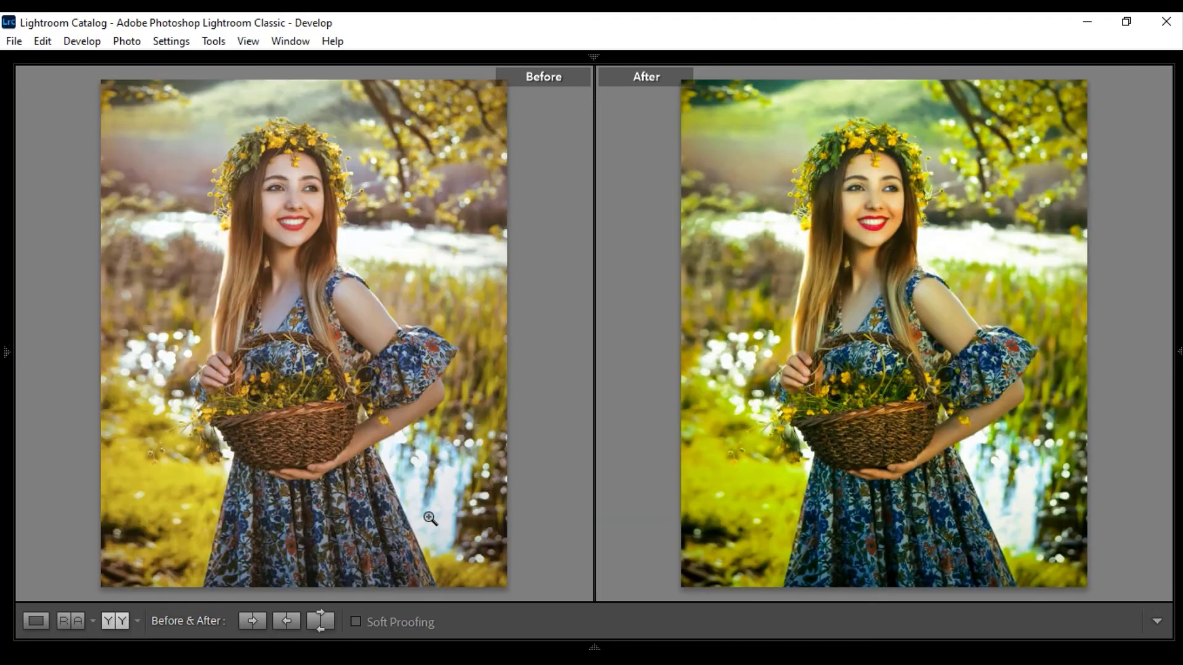
{"action": "key", "text": "Right"}
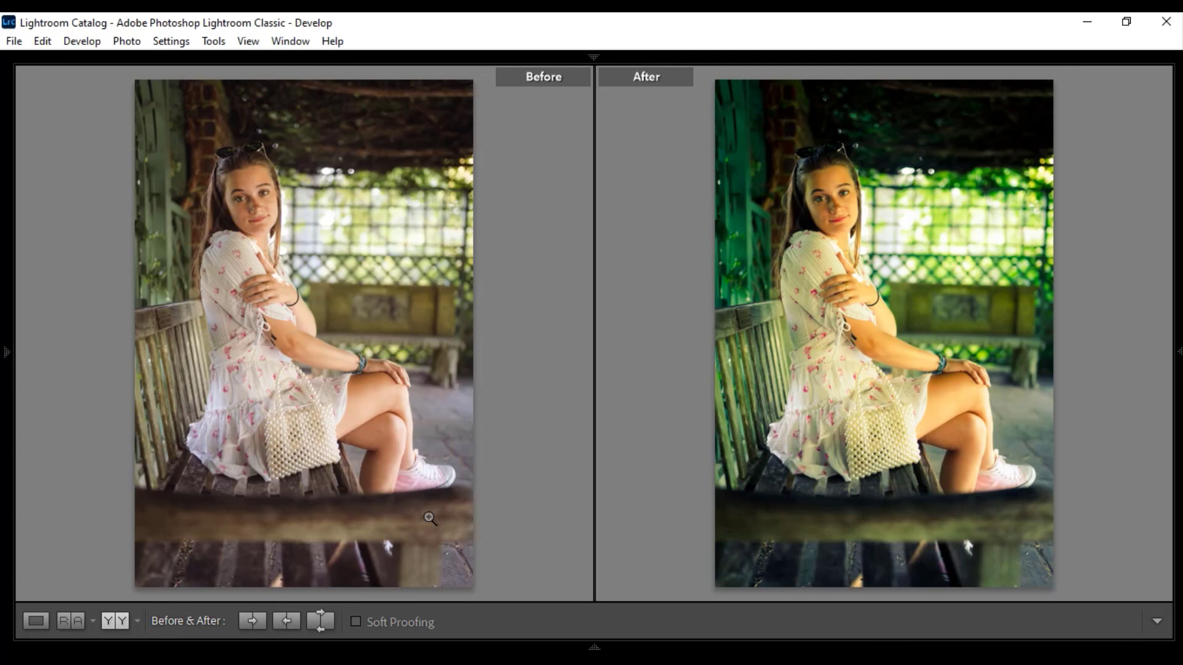
{"action": "key", "text": "Right"}
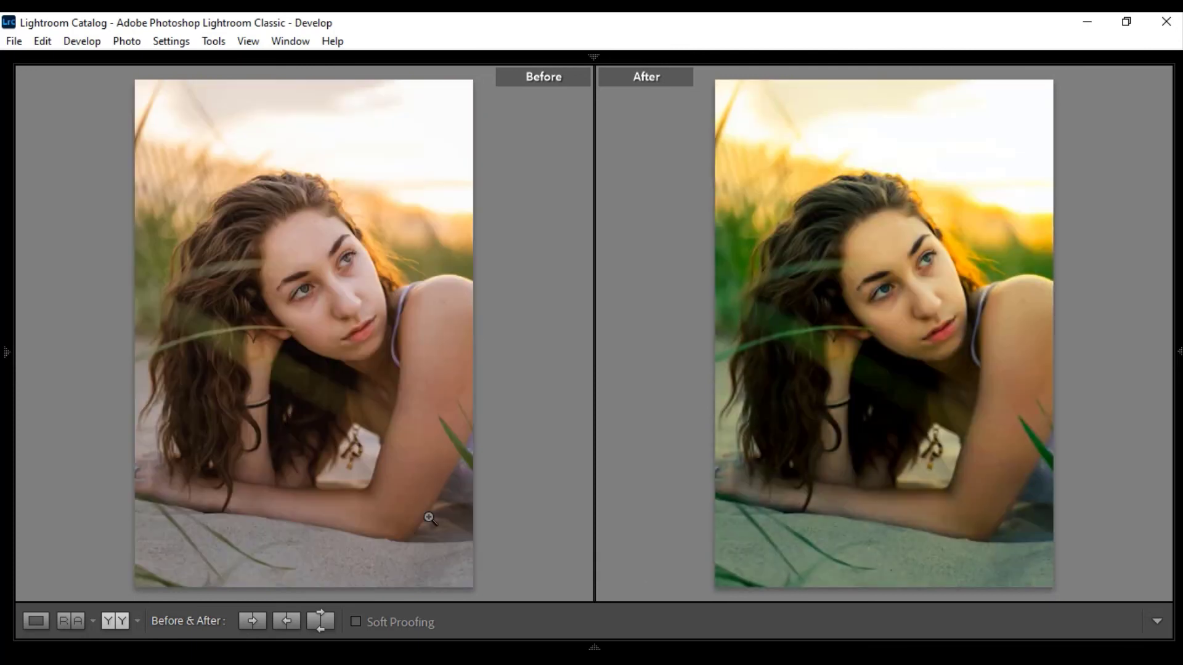